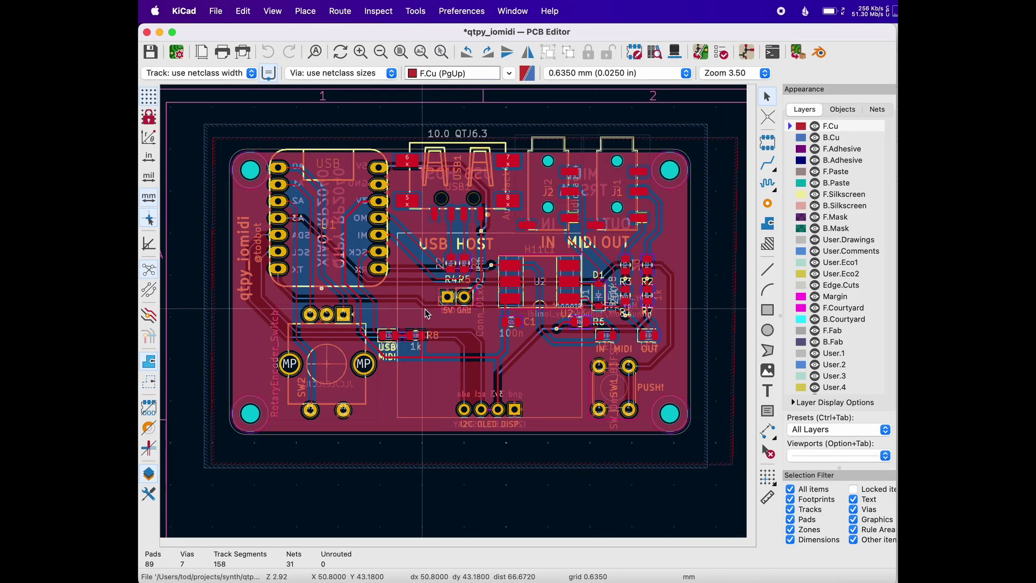
- Export the KiCad board as a STEP model with board-center origin and acknowledge the success message
click(217, 7)
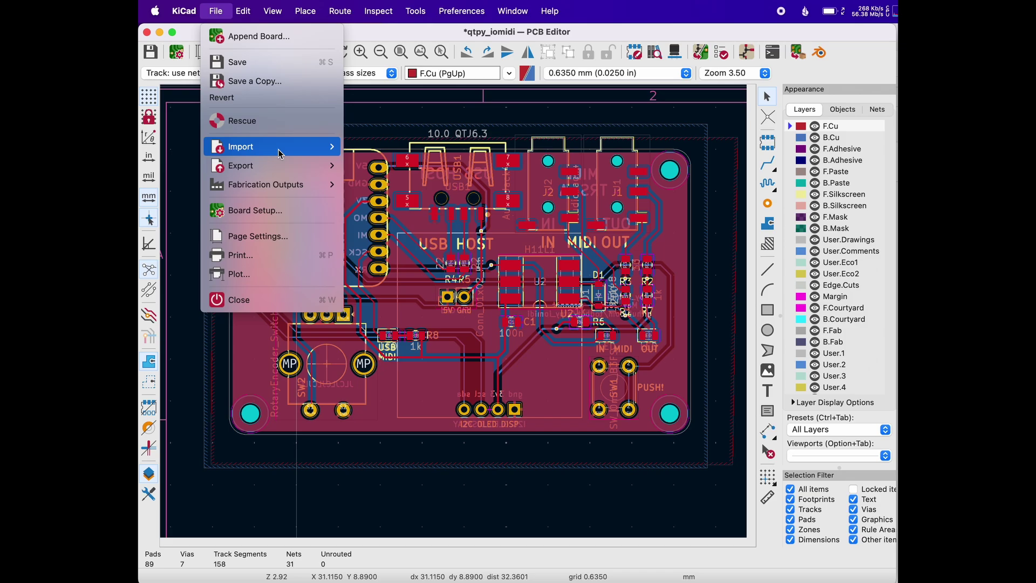
mouse_move(281, 165)
click(381, 240)
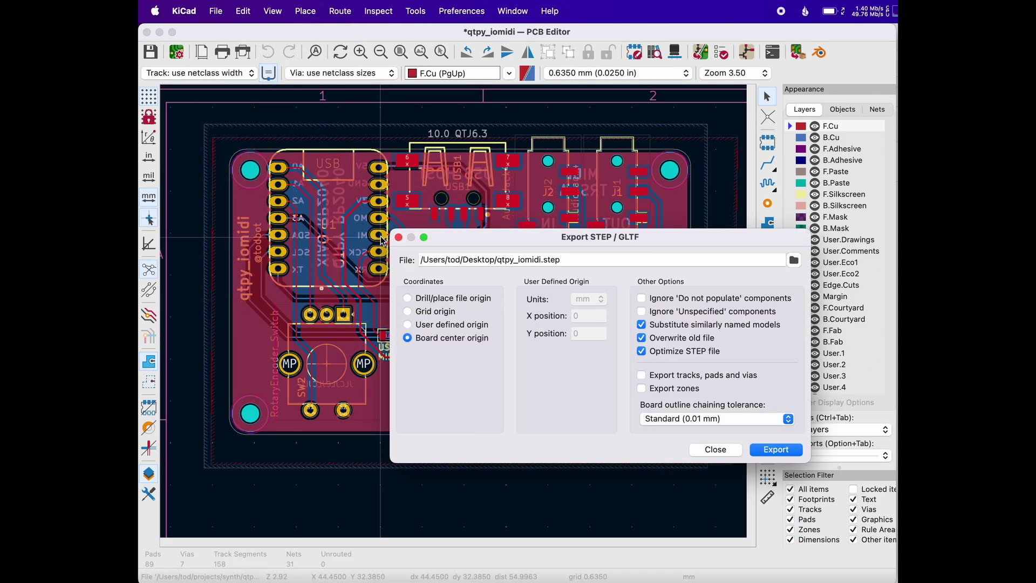
click(769, 450)
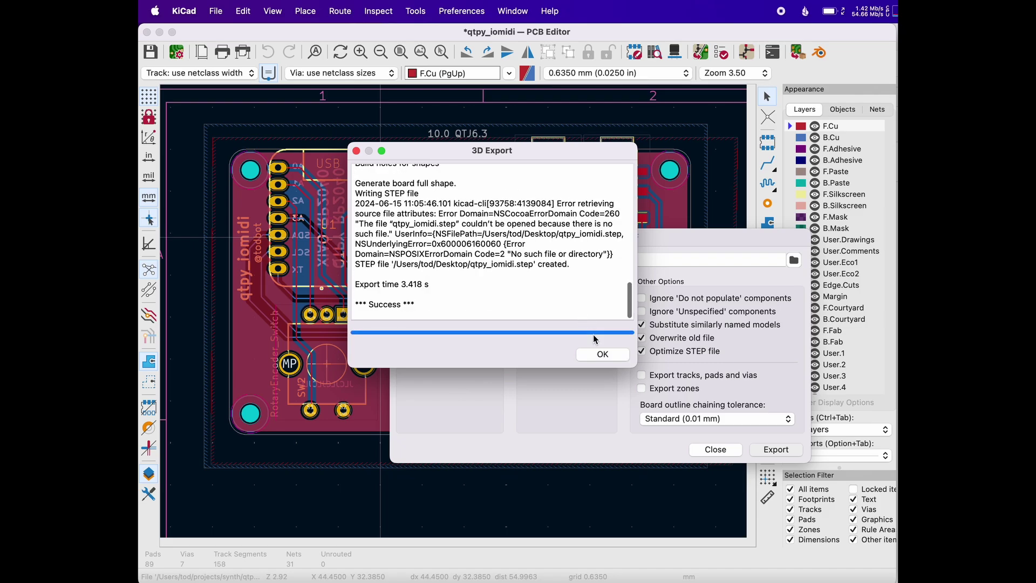
click(599, 355)
click(378, 10)
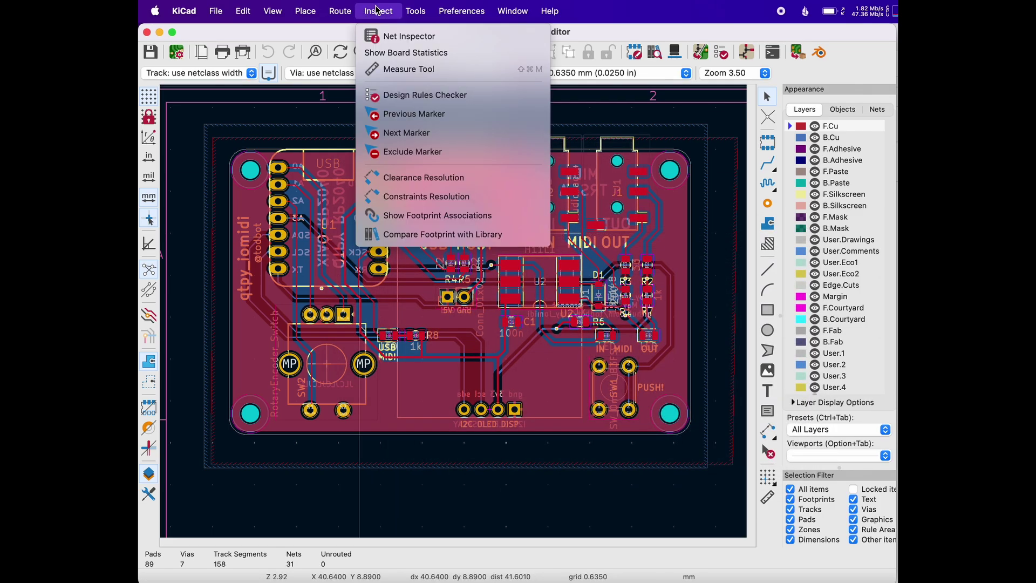
click(402, 54)
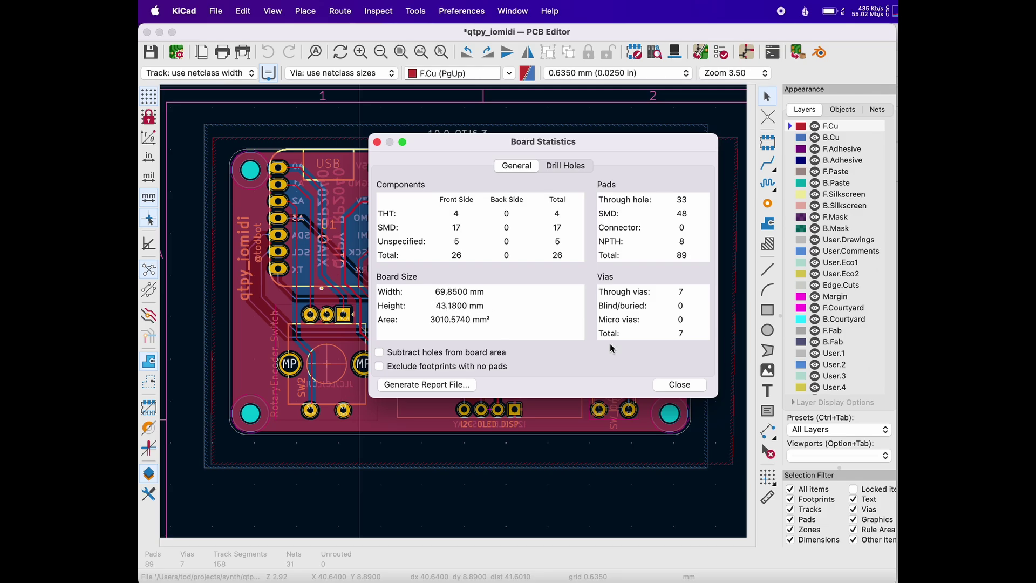
click(667, 385)
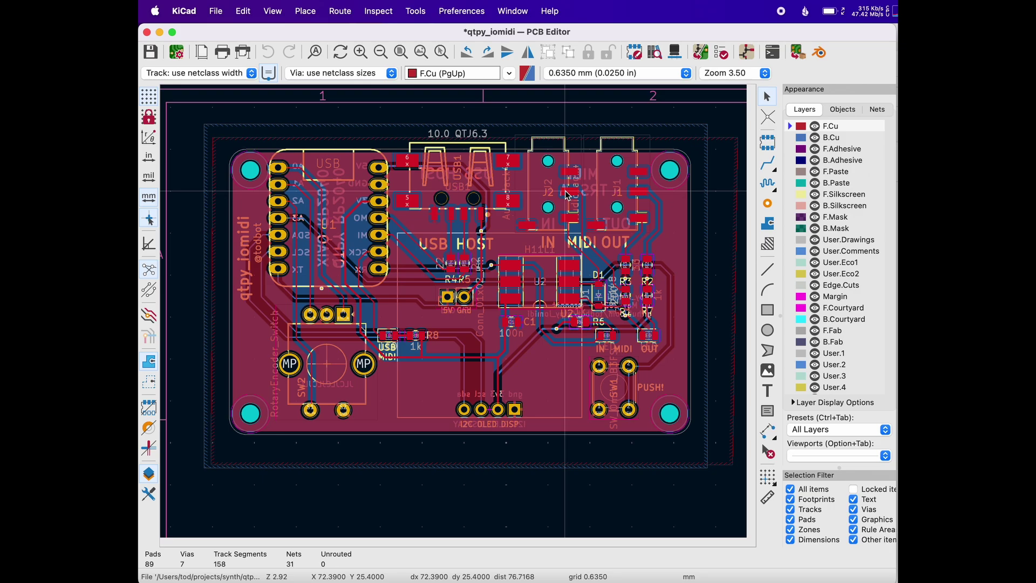
- Open KiCad's 3D Viewer and inspect the board tilted, from below, then from the top
click(272, 11)
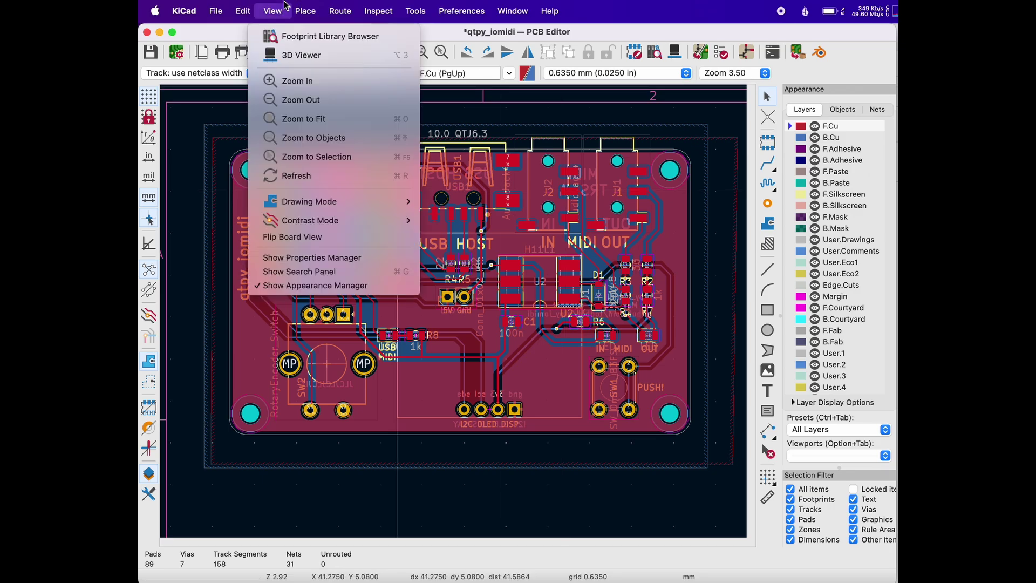
click(294, 54)
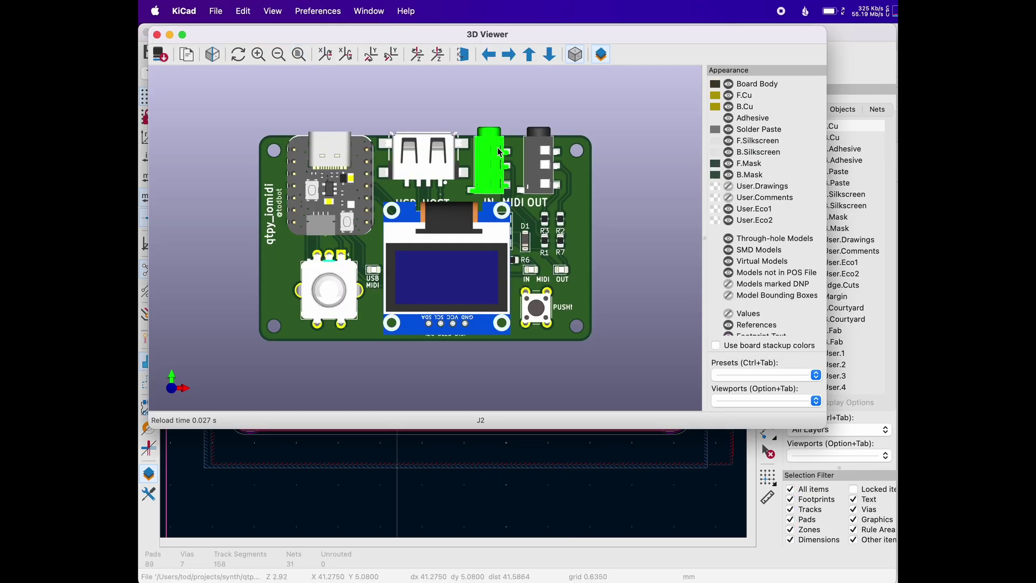
drag(596, 277, 465, 200)
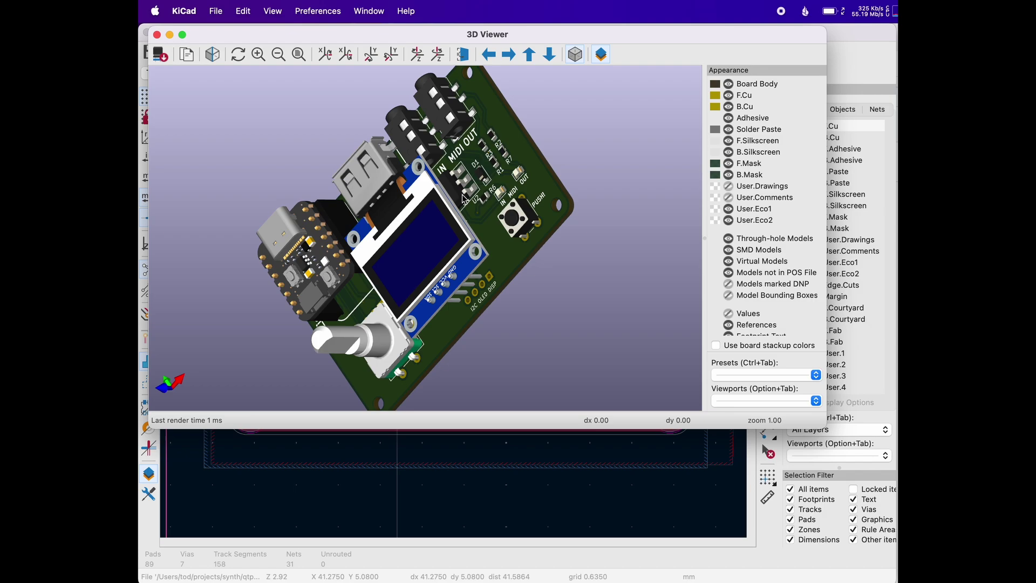
key(z)
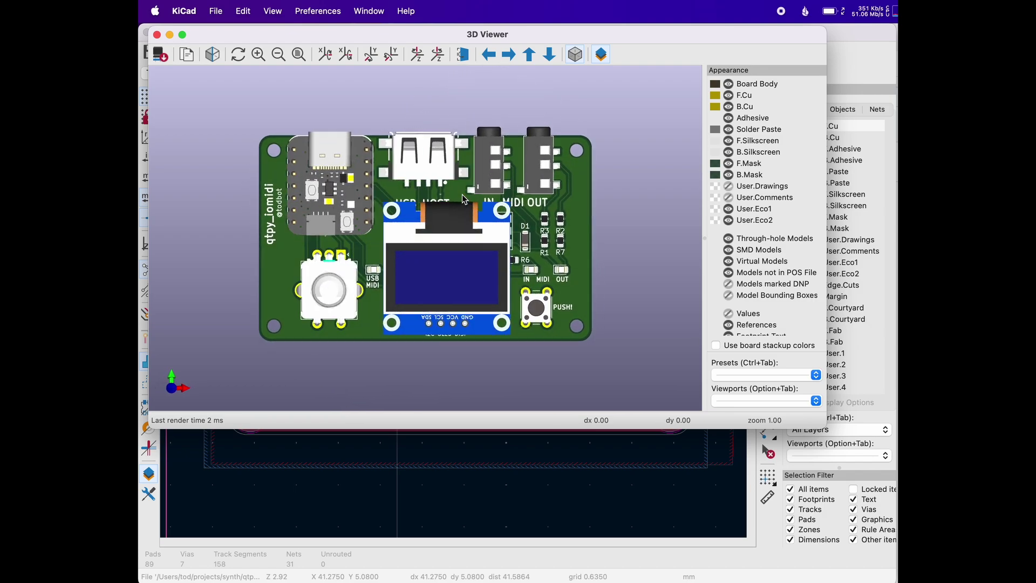
key(shift+z)
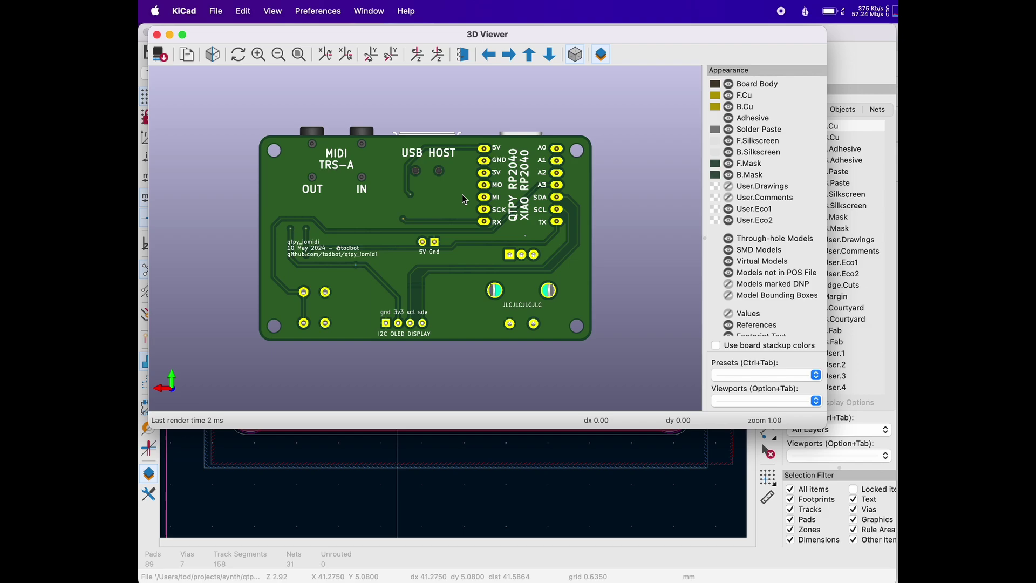
key(z)
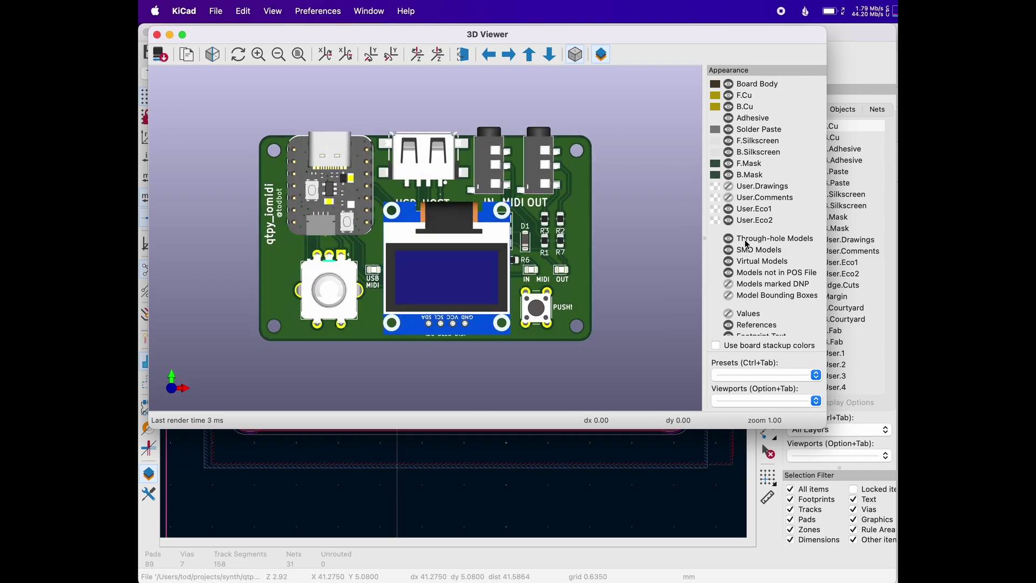
- Hide the through-hole, SMD and virtual component models so only the bare PCB shows
click(728, 238)
click(729, 250)
click(729, 262)
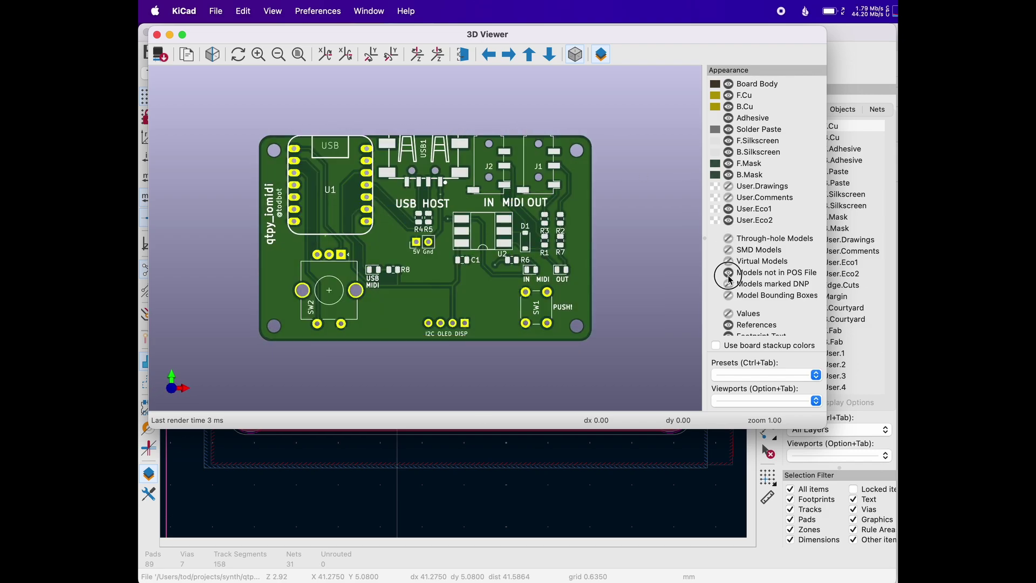
- Export the current top view as PNG to the Desktop, named qtpy_iomidi_topsilk
click(216, 12)
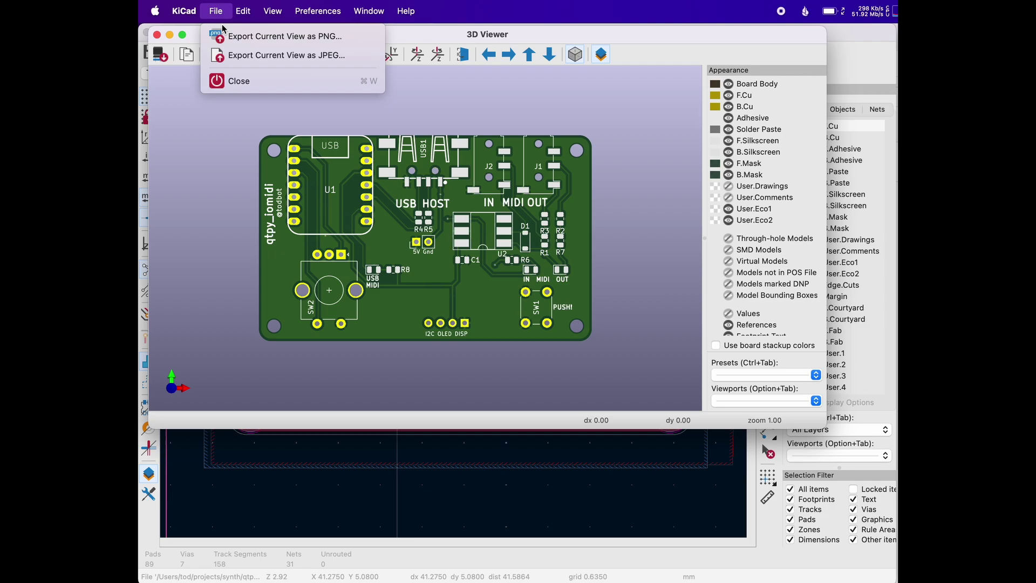
click(231, 35)
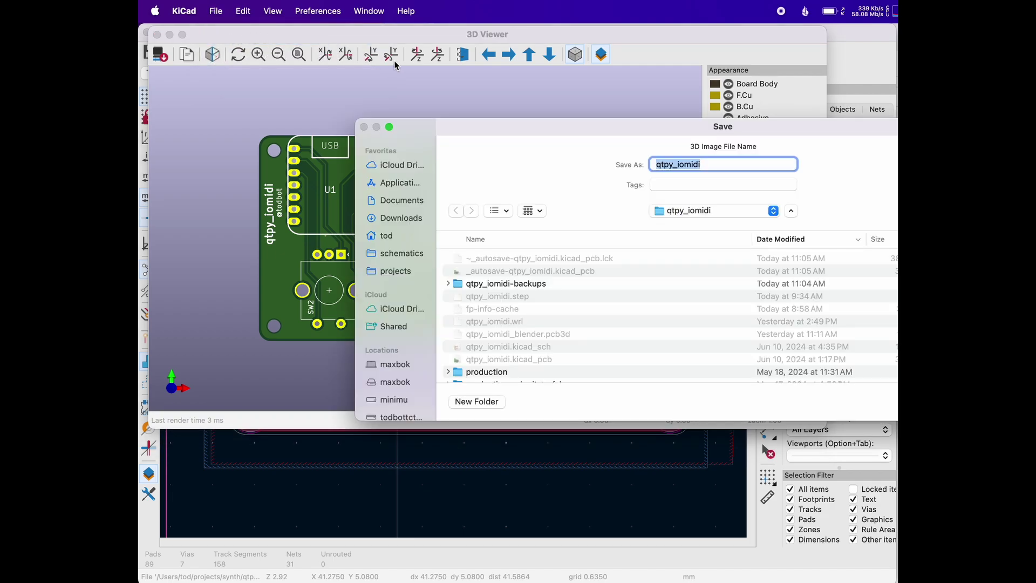
drag(462, 120, 254, 65)
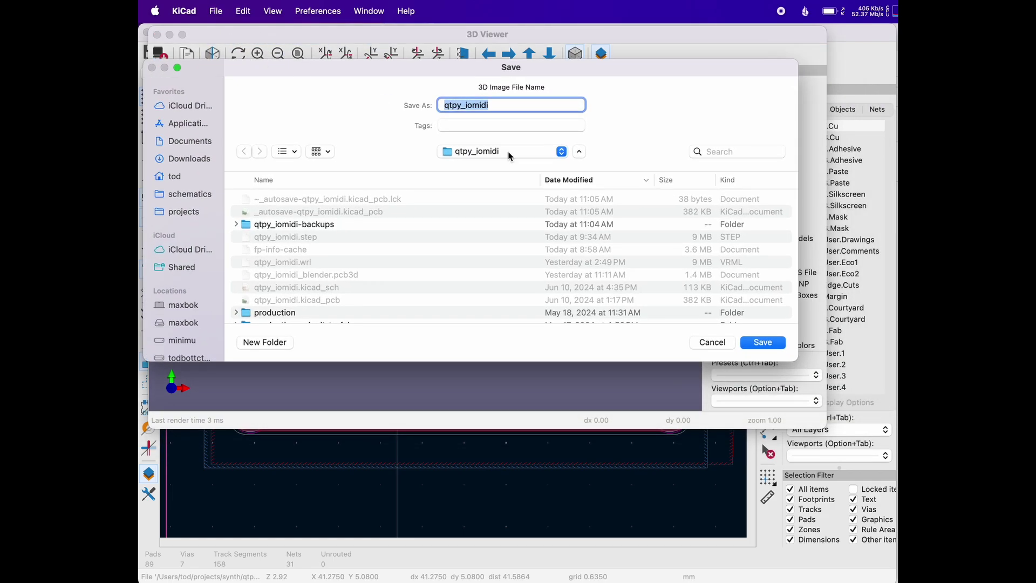
key(super+shift+d)
key(Right)
text(_to)
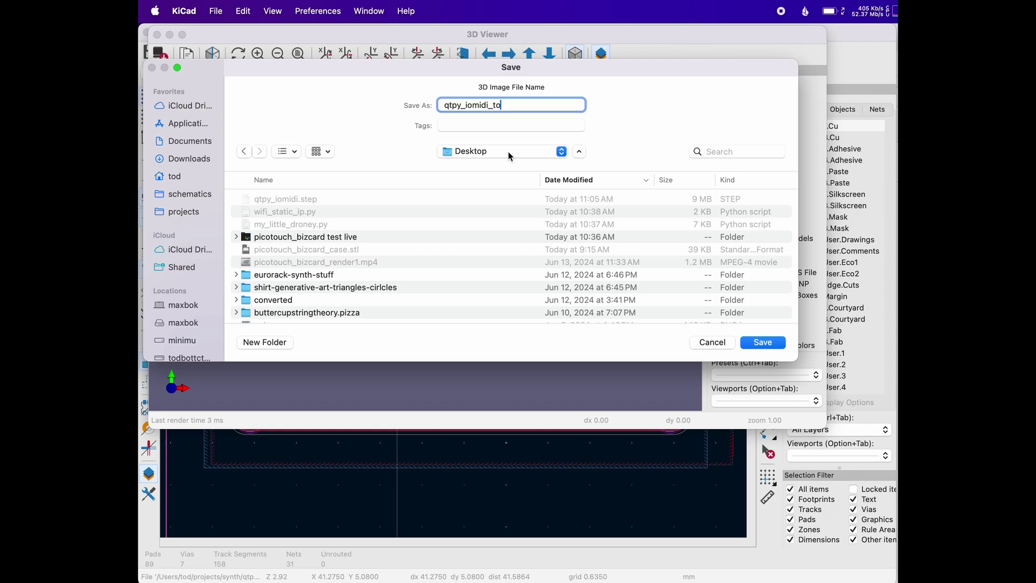
text(psilk)
click(762, 343)
- Launch Preview via Spotlight and open qtpy_iomidi_topsilk.png
key(super+Tab)
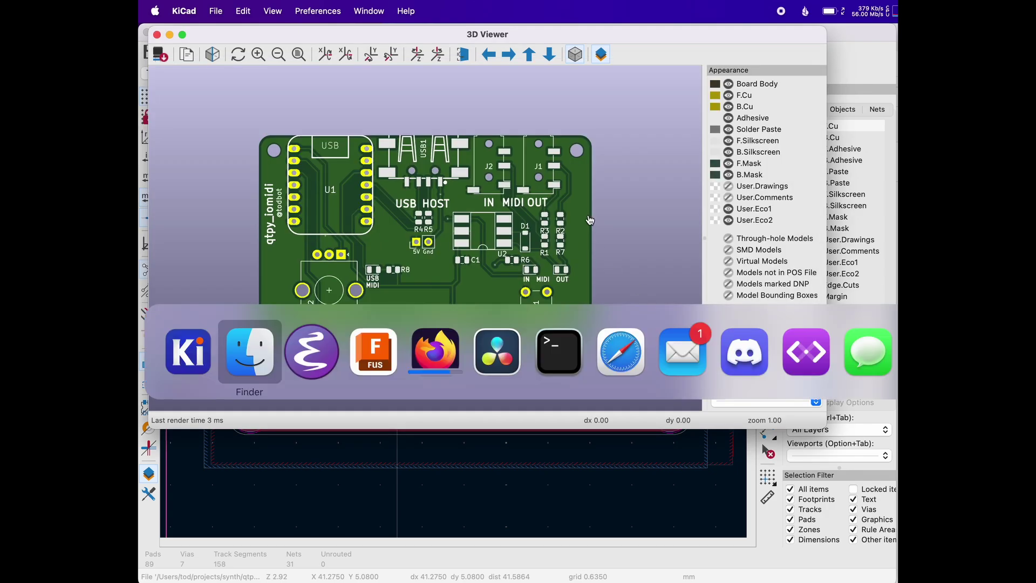
key(super+shift+Tab)
key(super+space)
text(preview)
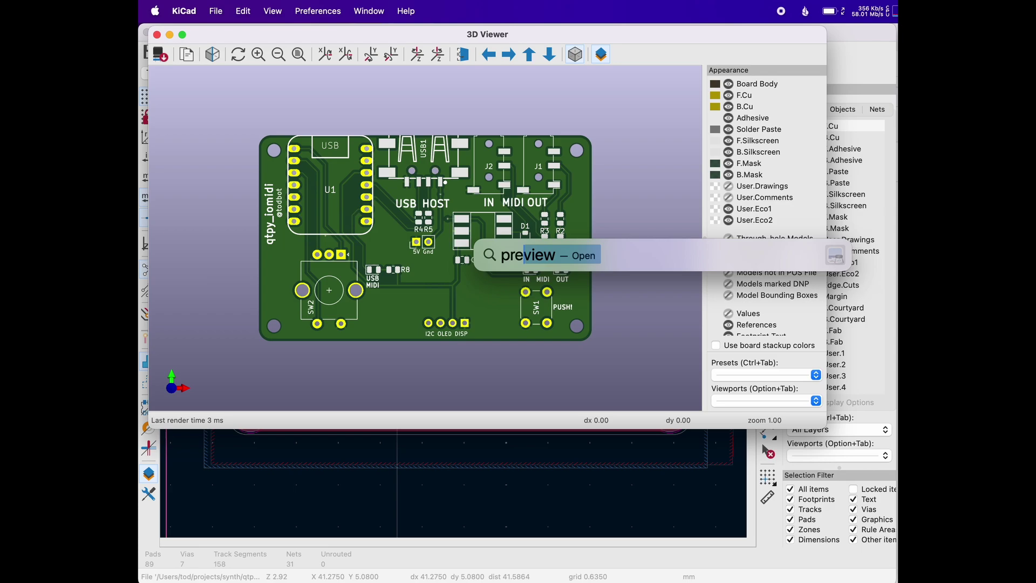
key(Return)
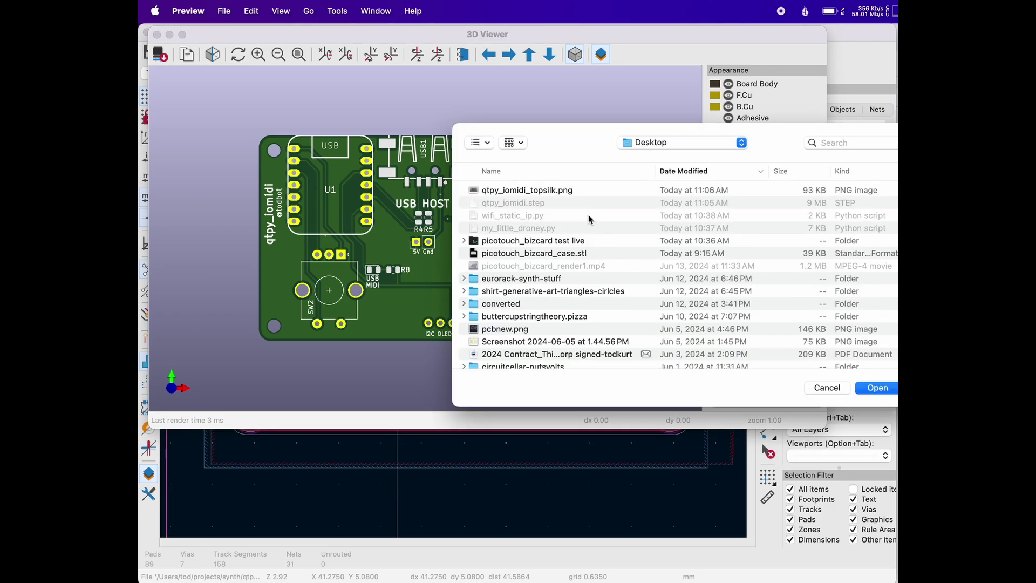
double_click(534, 190)
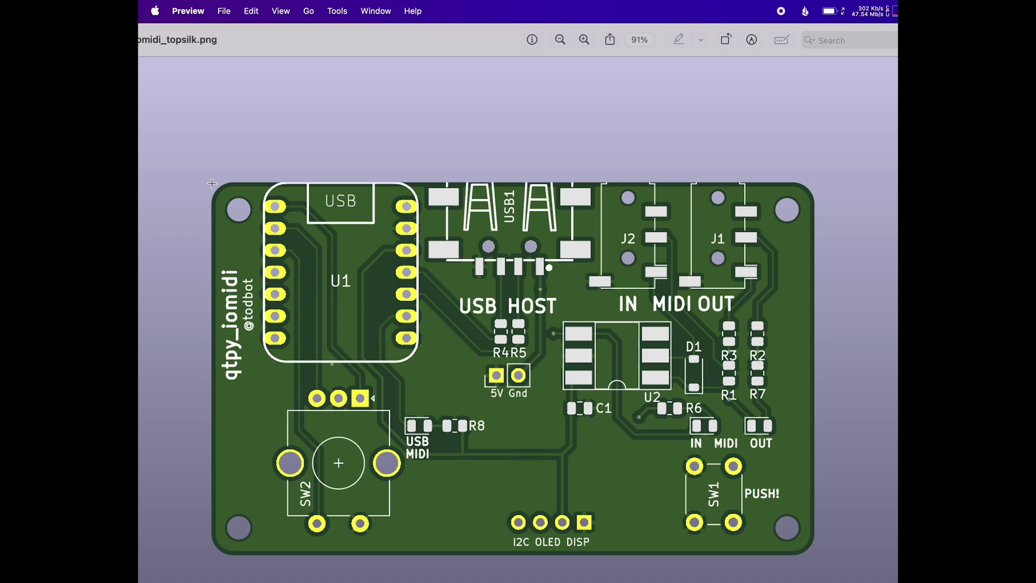
- Crop the image to just the board outline and close it
drag(211, 183, 813, 554)
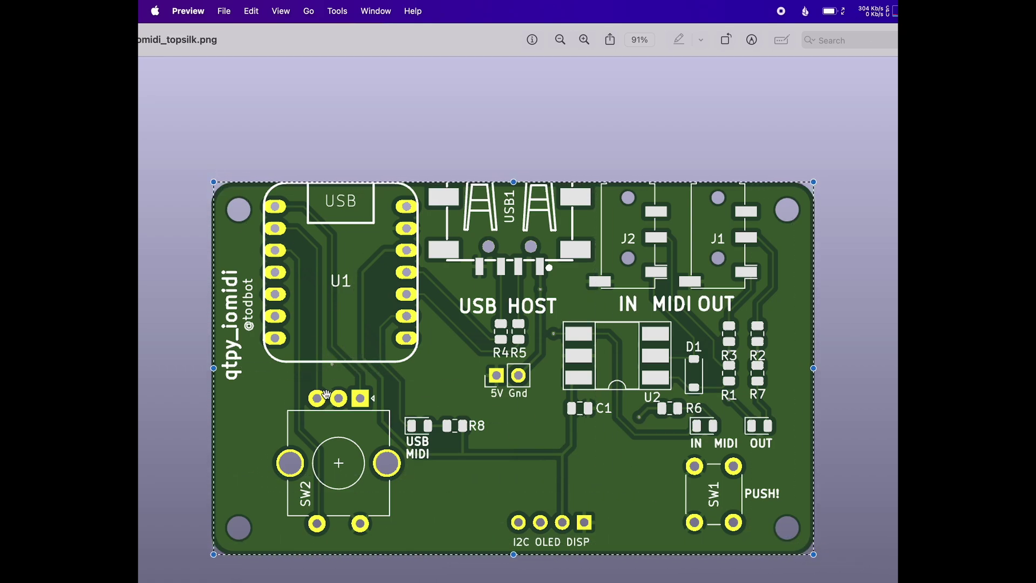
drag(214, 368, 211, 368)
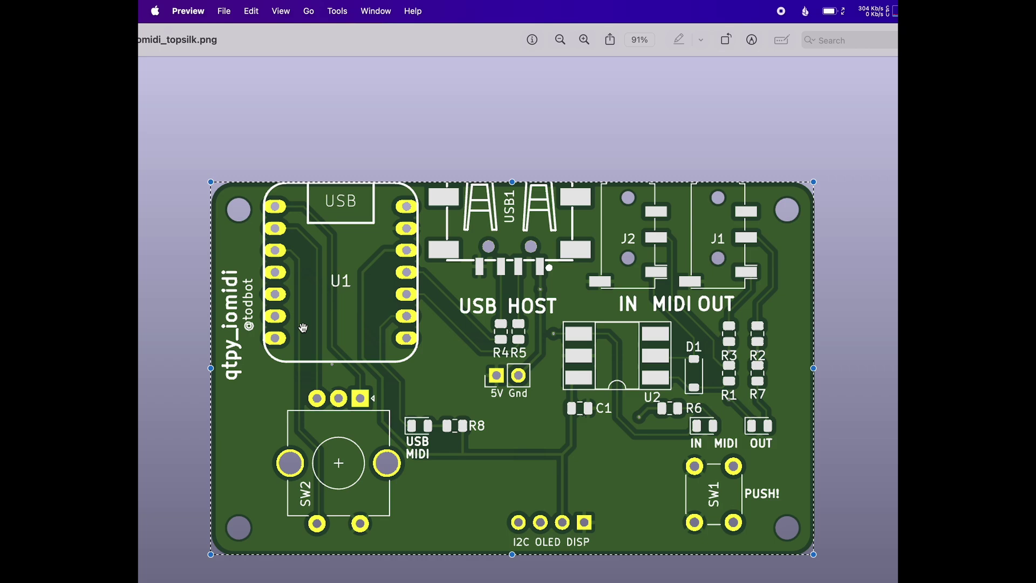
key(super+k)
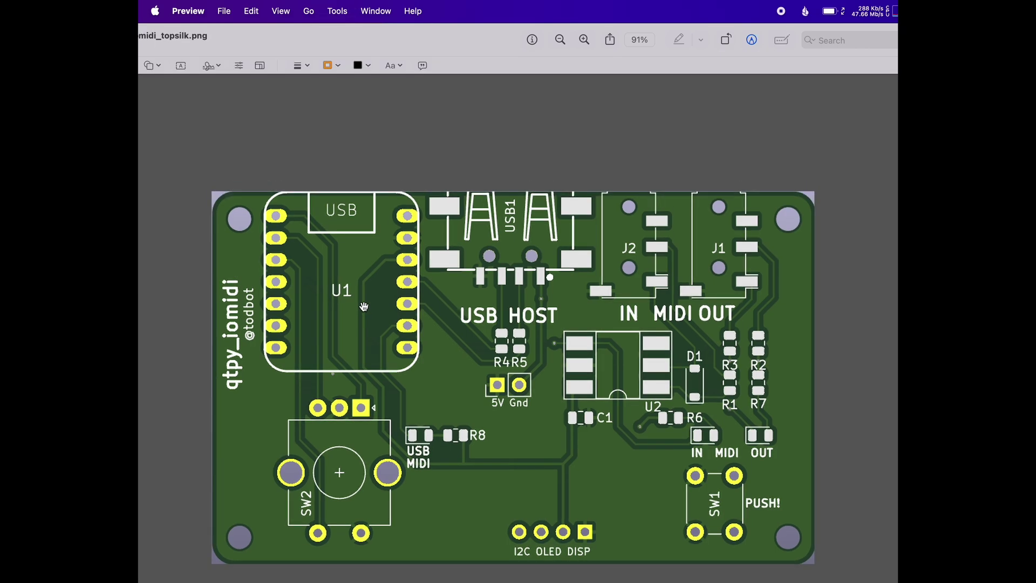
key(super+w)
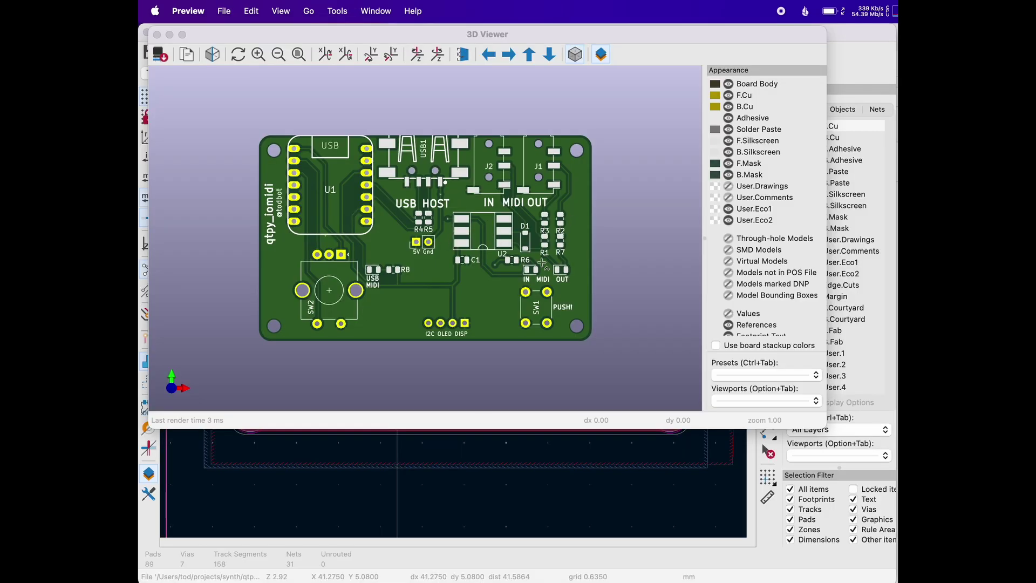
- Upload qtpy_iomidi.step to Eurorack and Synth, then select the board's top face in qtpy_iomidi v1
key(super+Tab)
key(super+Tab)
key(super+Tab)
key(super+Tab)
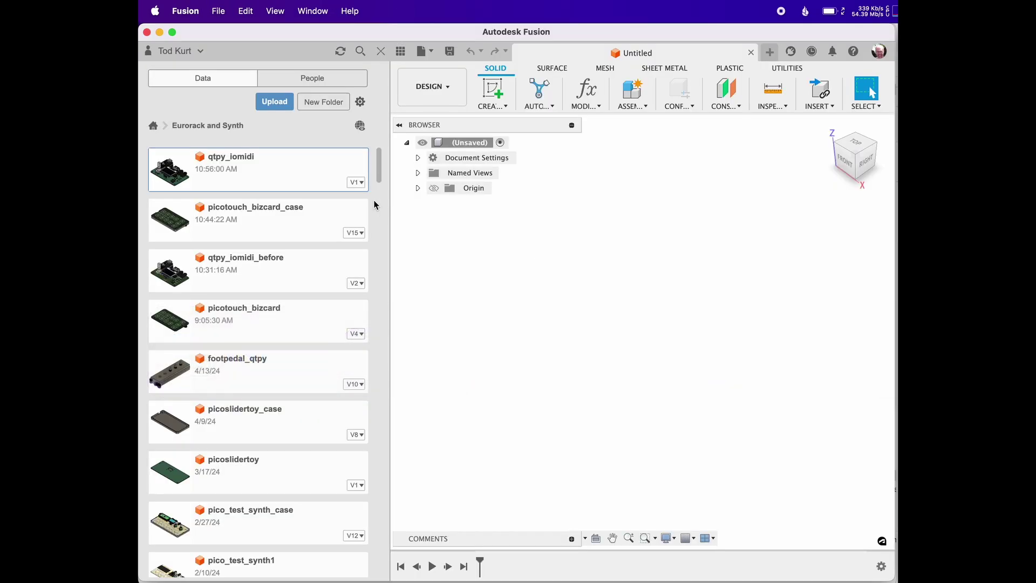
click(274, 102)
click(361, 315)
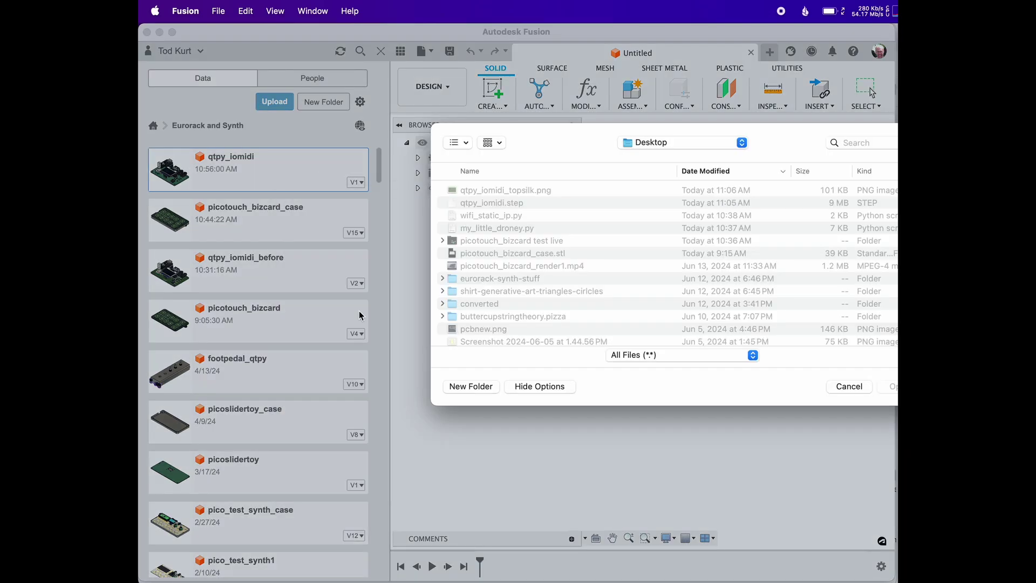
double_click(514, 203)
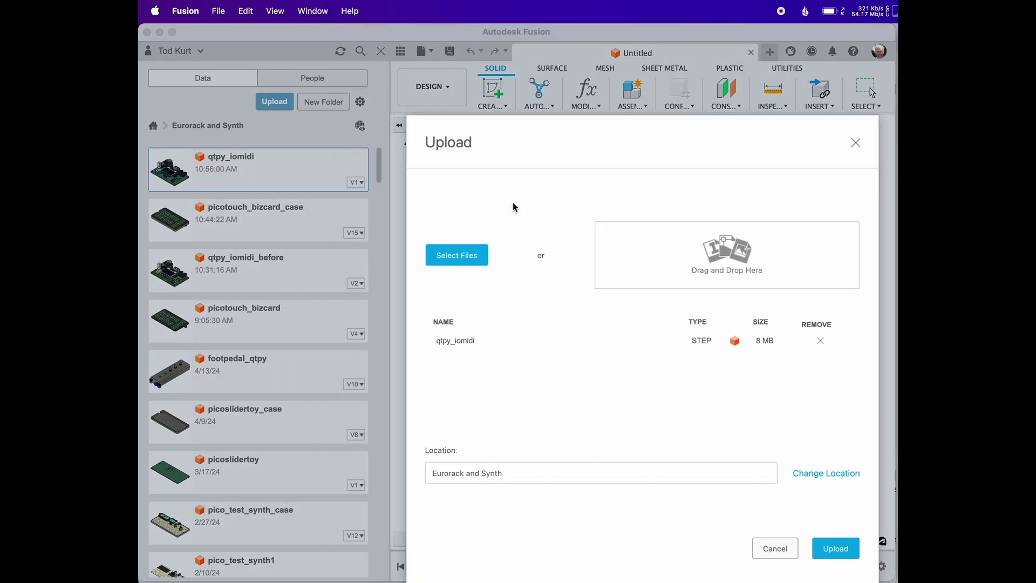
click(835, 548)
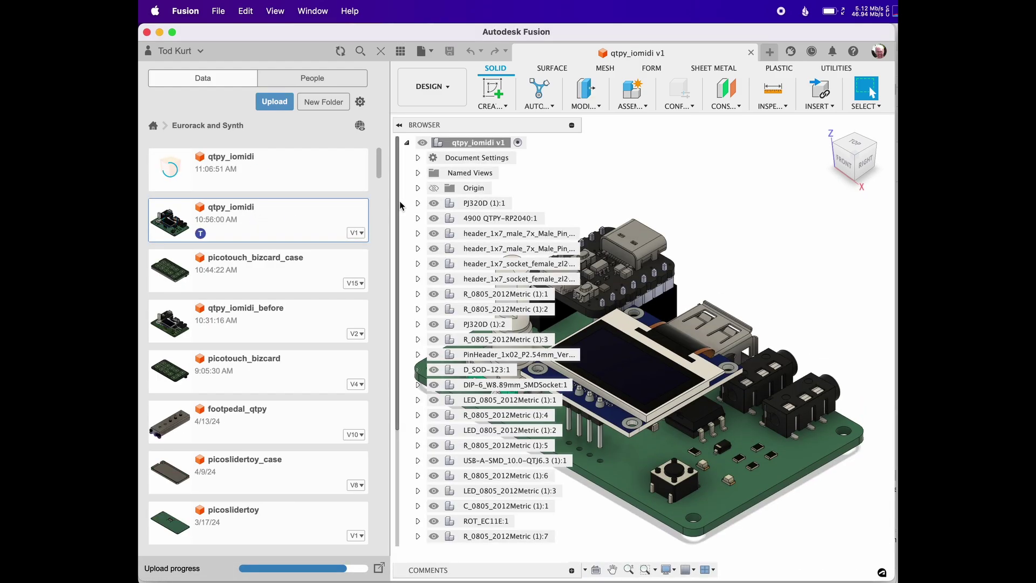
click(406, 143)
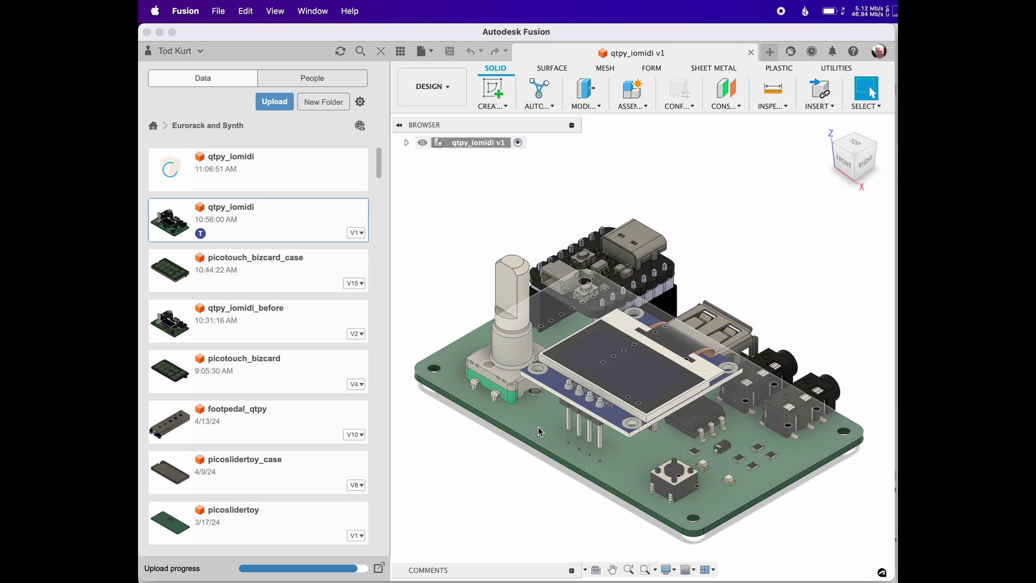
click(538, 416)
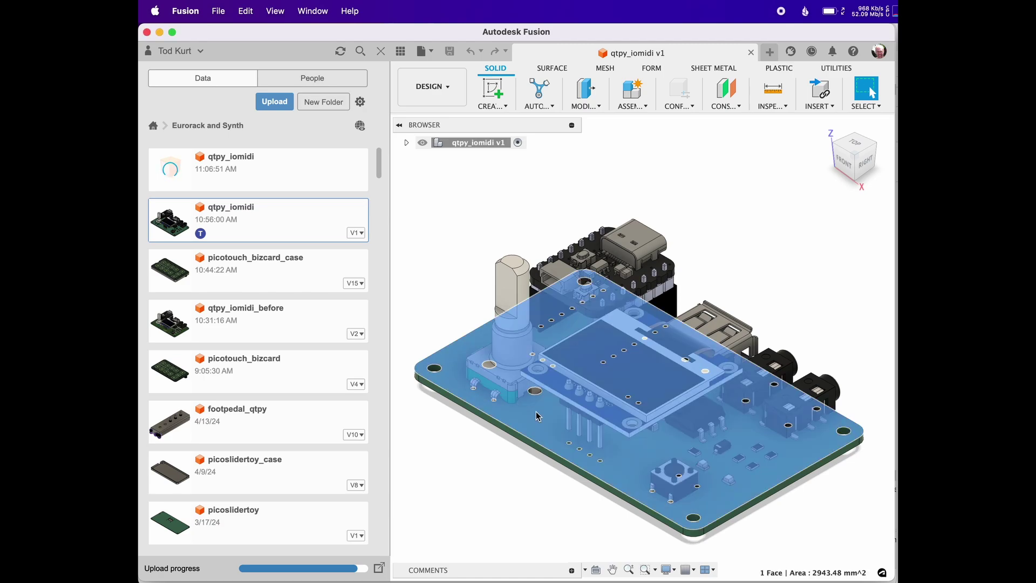
- Delete the old qtpy_iomidi_topsilk appearance and copy Opaque(217,217,217) into My Appearances
key(a)
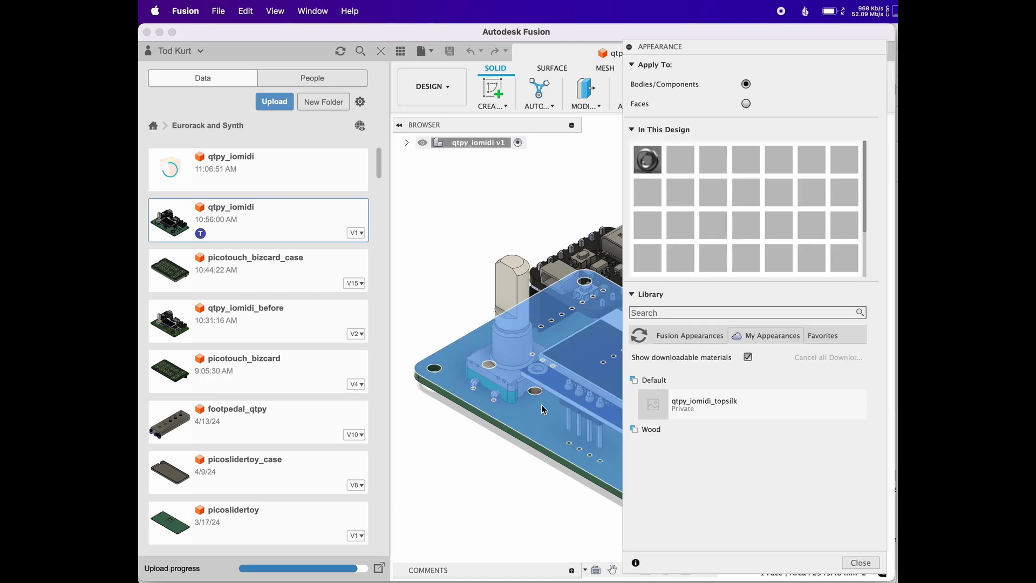
right_click(705, 403)
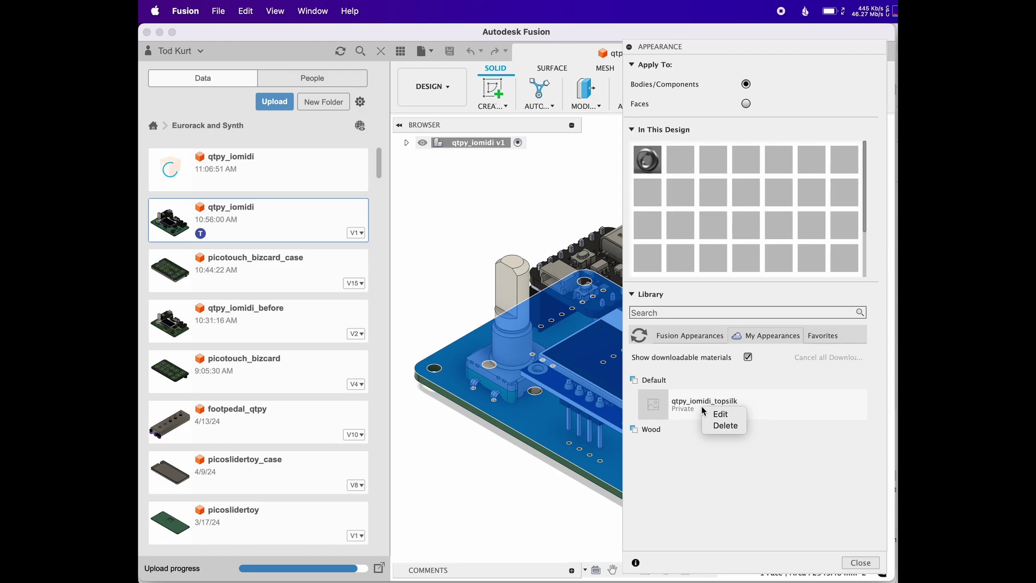
click(714, 424)
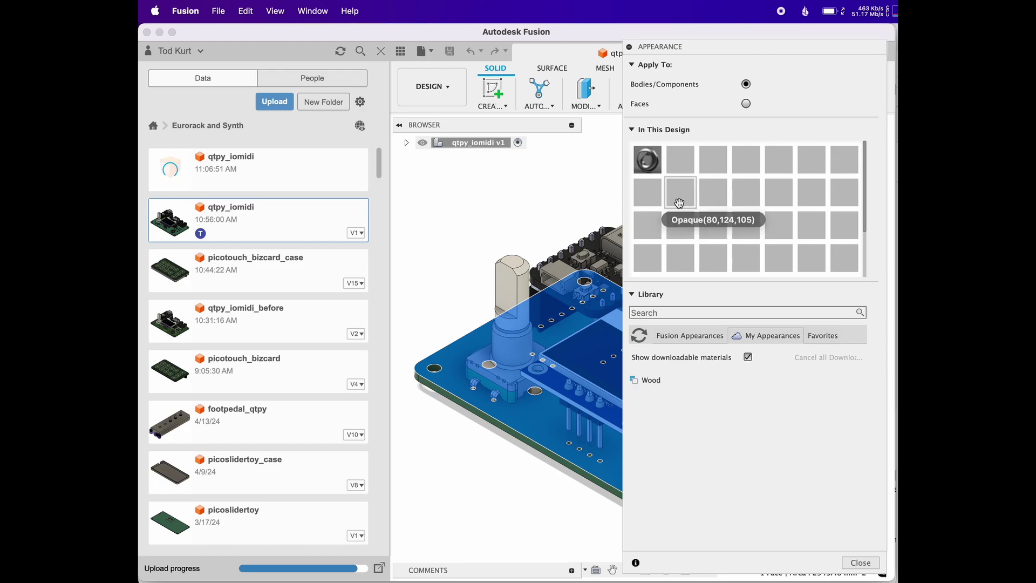
right_click(691, 166)
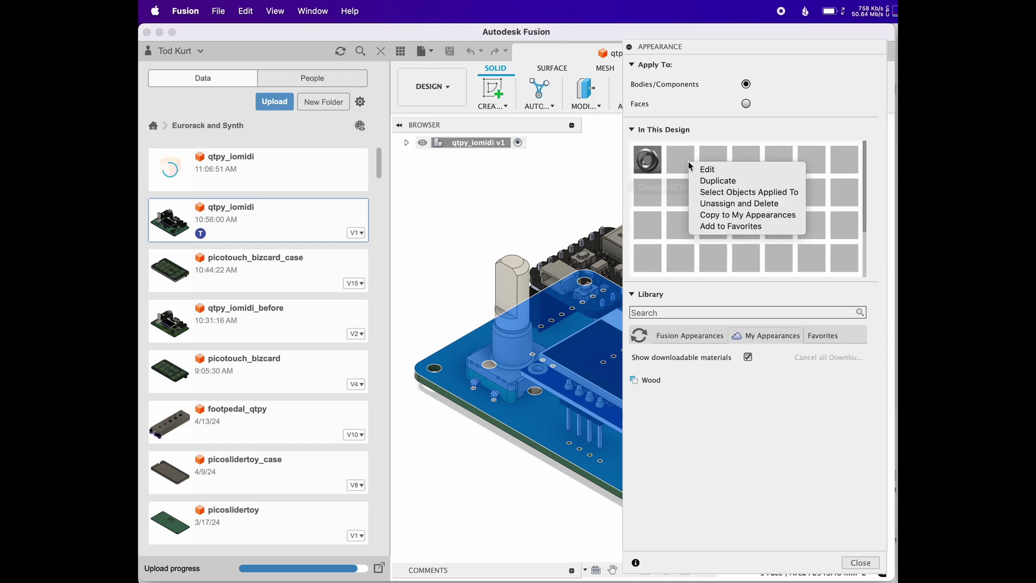
click(726, 216)
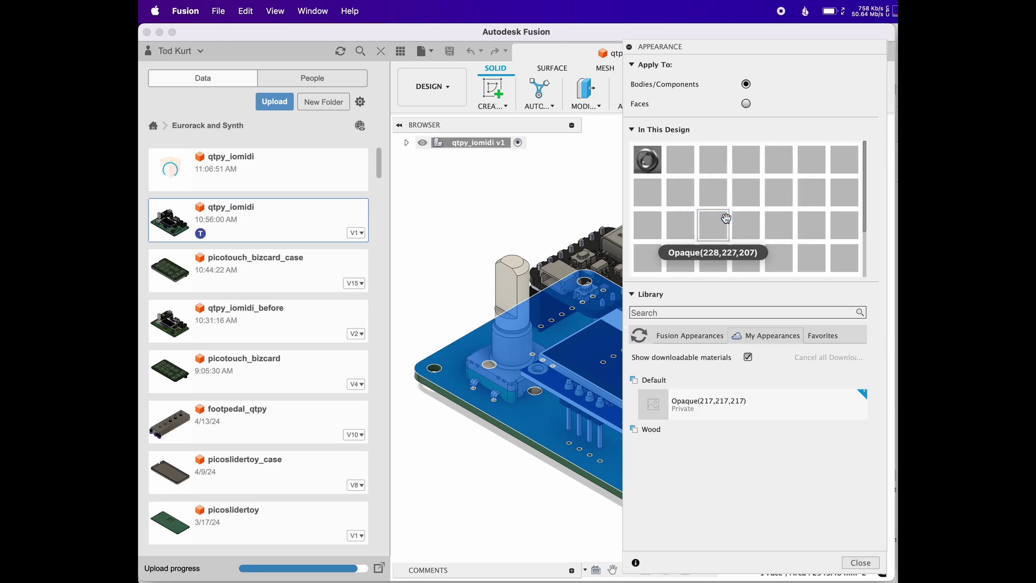
right_click(695, 412)
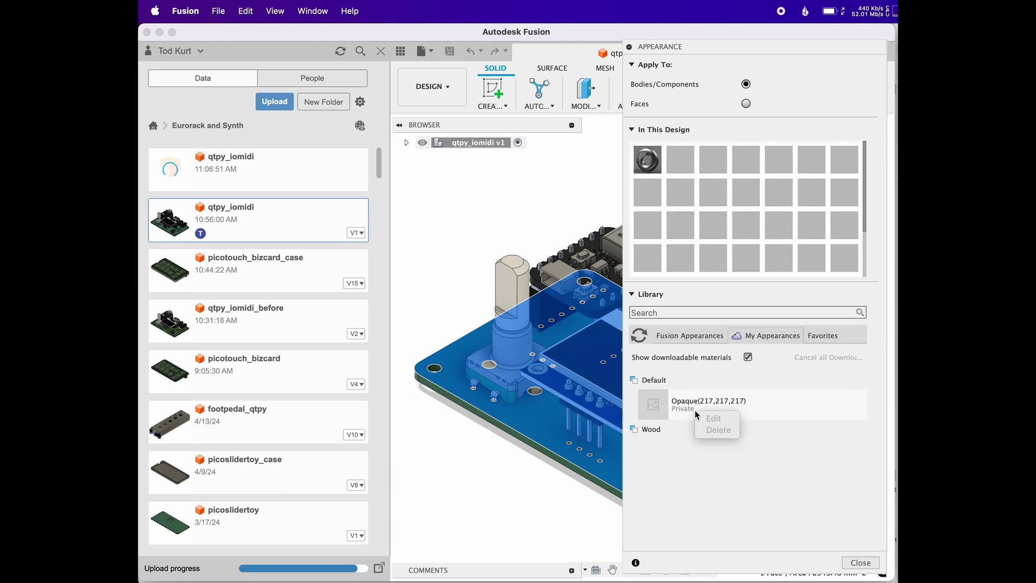
right_click(695, 410)
- Rename the copied appearance to qtpy_iomidi_topsilk
click(712, 419)
click(568, 131)
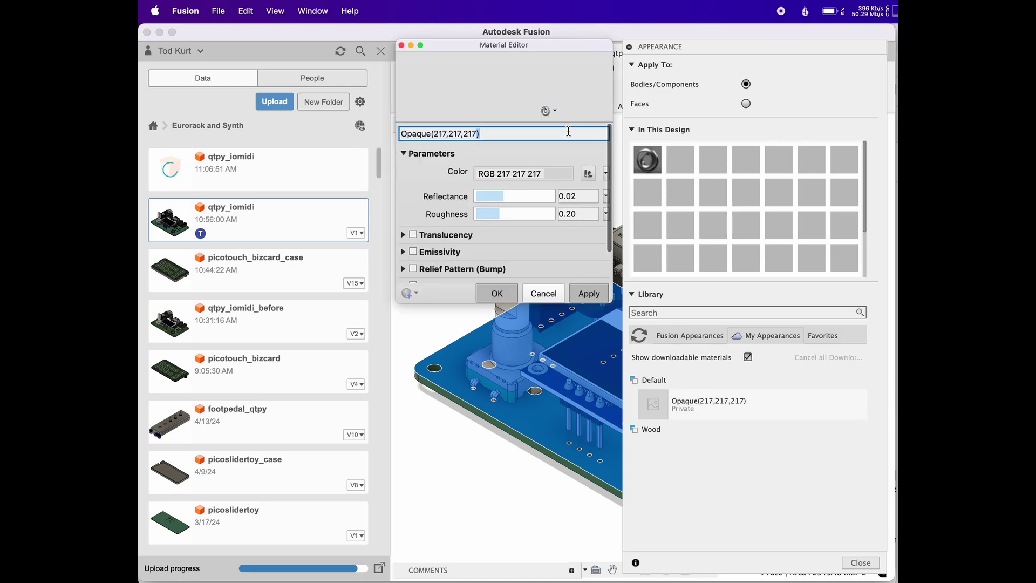
key(BackSpace)
key(BackSpace)
key(BackSpace)
key(BackSpace)
key(BackSpace)
key(BackSpace)
key(BackSpace)
key(BackSpace)
key(BackSpace)
key(BackSpace)
key(BackSpace)
key(BackSpace)
key(BackSpace)
key(BackSpace)
key(BackSpace)
key(BackSpace)
key(BackSpace)
key(BackSpace)
key(BackSpace)
text(qtpy)
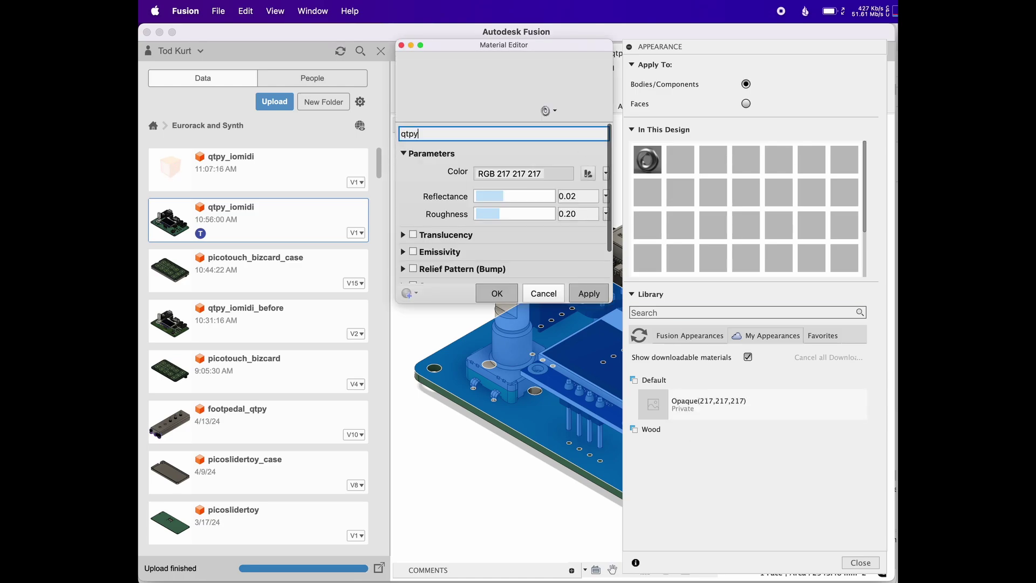
text(_iomidi_topsilk)
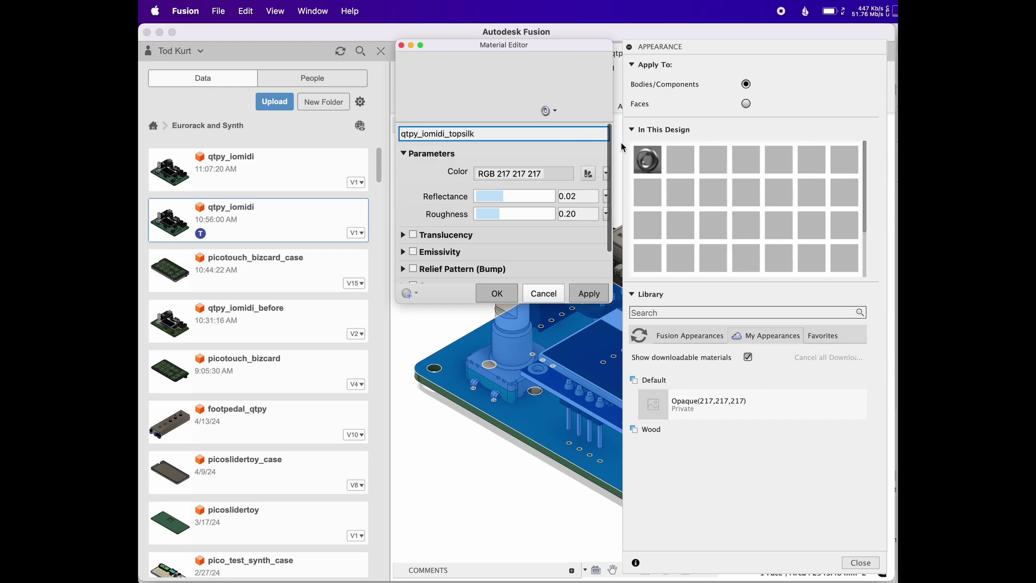
- Switch the appearance's colour source to the image qtpy_iomidi_topsilk.png
drag(394, 300, 333, 362)
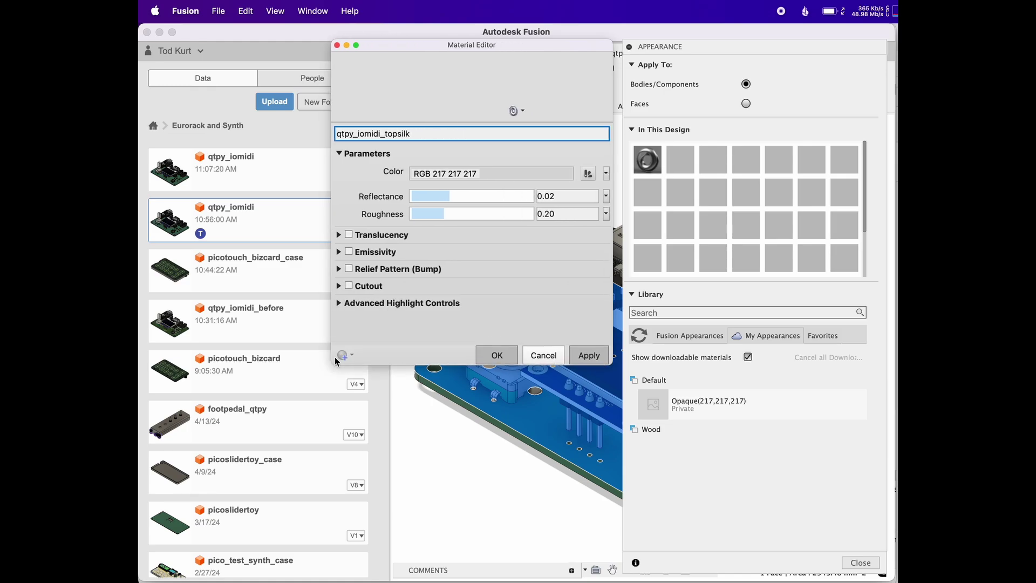
click(606, 173)
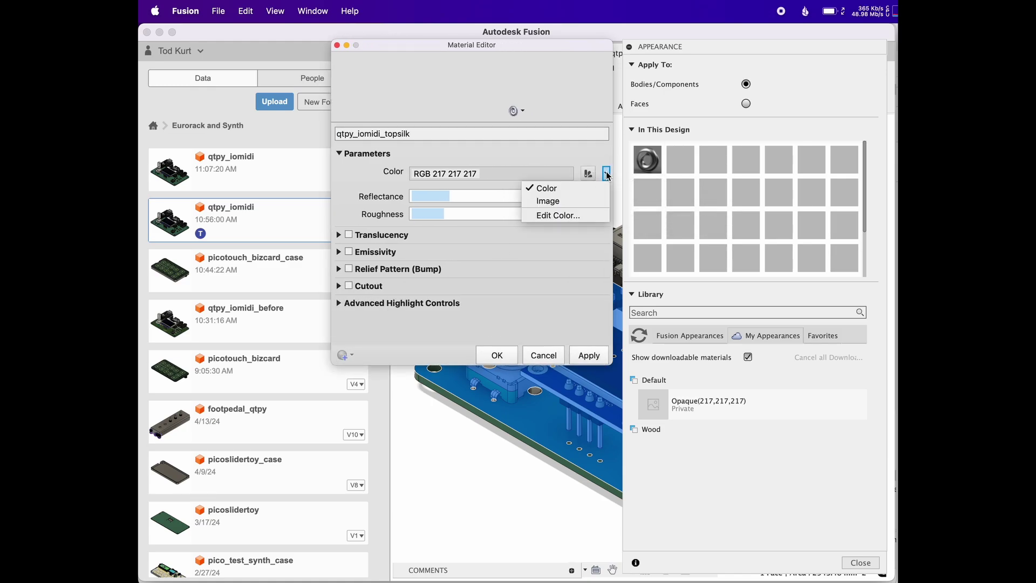
click(579, 203)
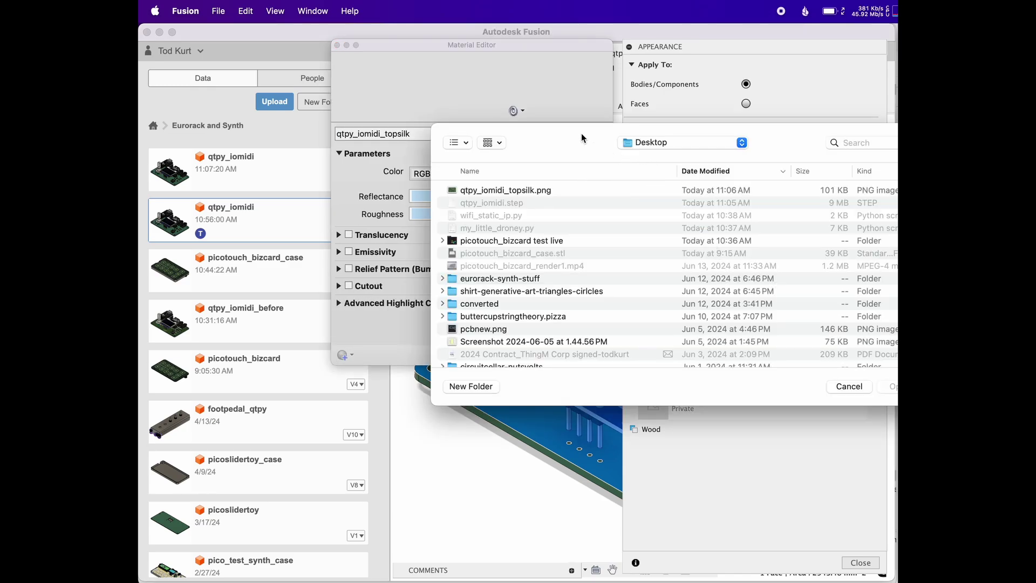
drag(580, 135, 494, 117)
click(442, 172)
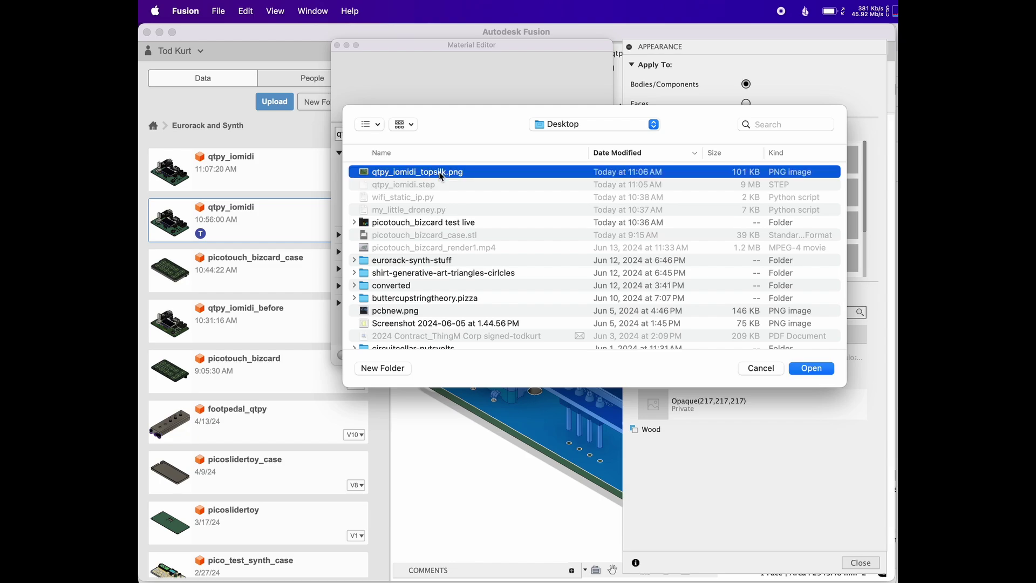
click(809, 367)
click(545, 220)
click(605, 173)
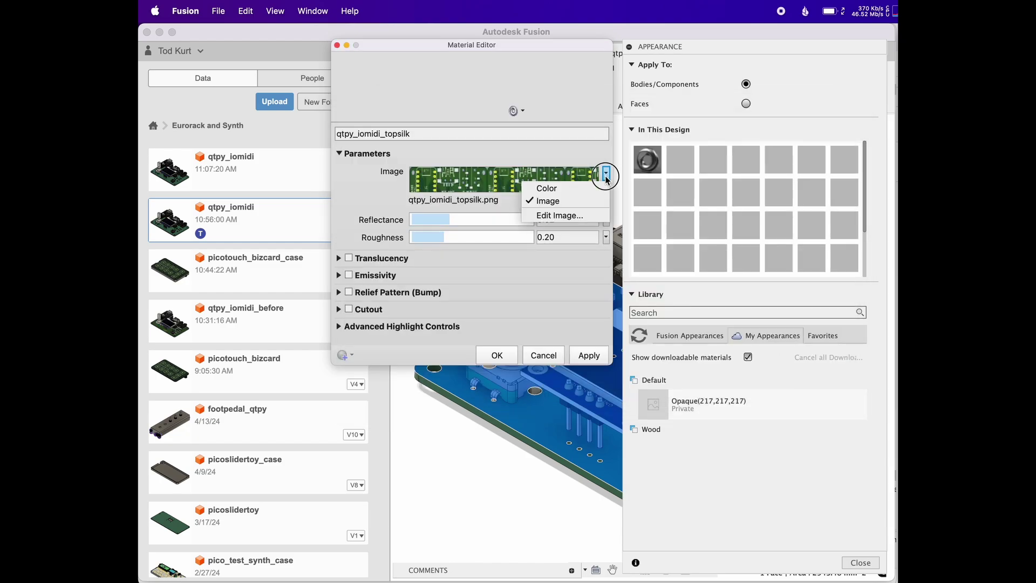
- Unlink the texture scale and set its sample size to 69.85 × 43.18 mm
click(578, 215)
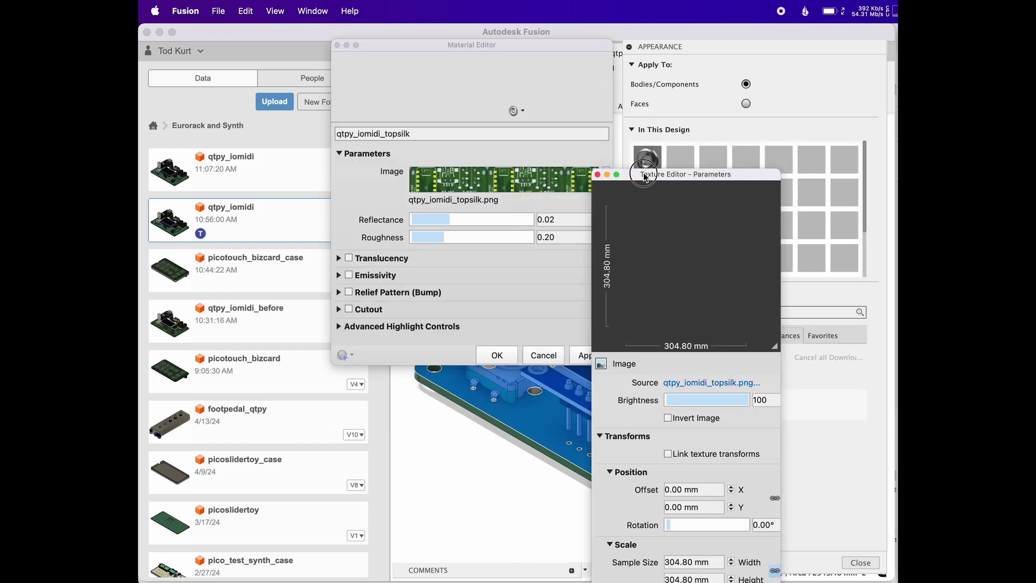
drag(638, 172, 558, 31)
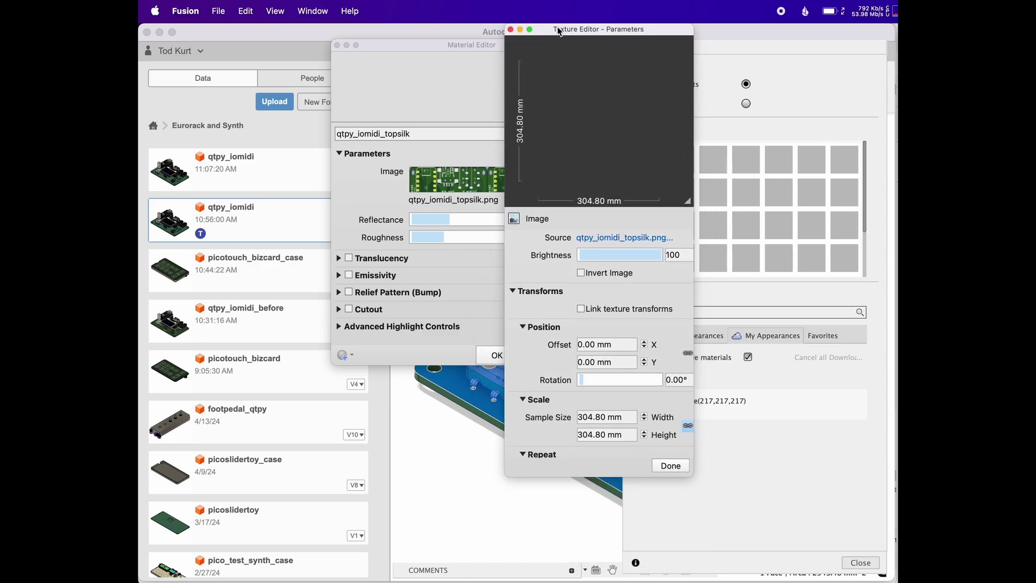
drag(504, 475, 281, 543)
click(609, 359)
click(668, 425)
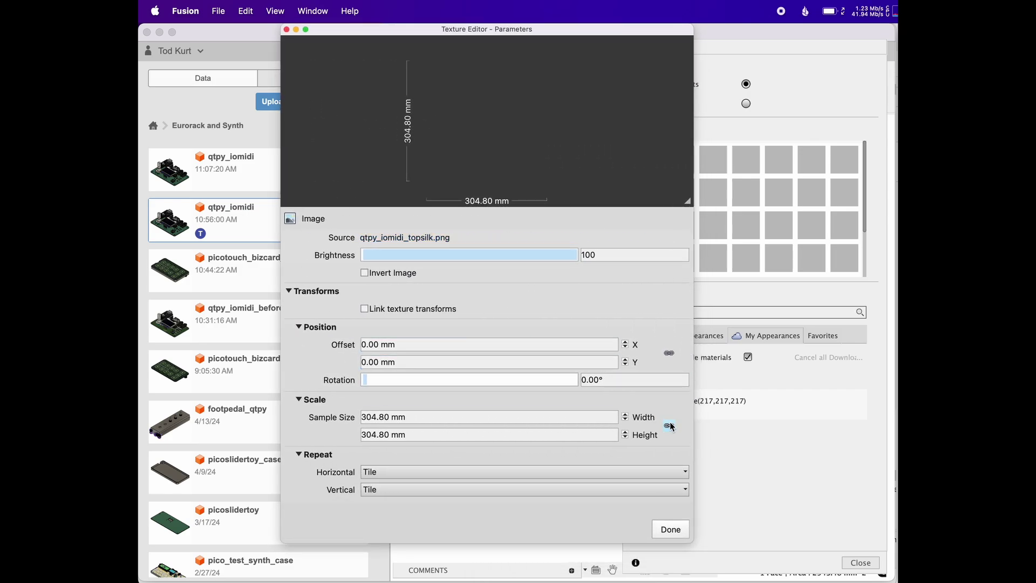
triple_click(499, 419)
key(BackSpace)
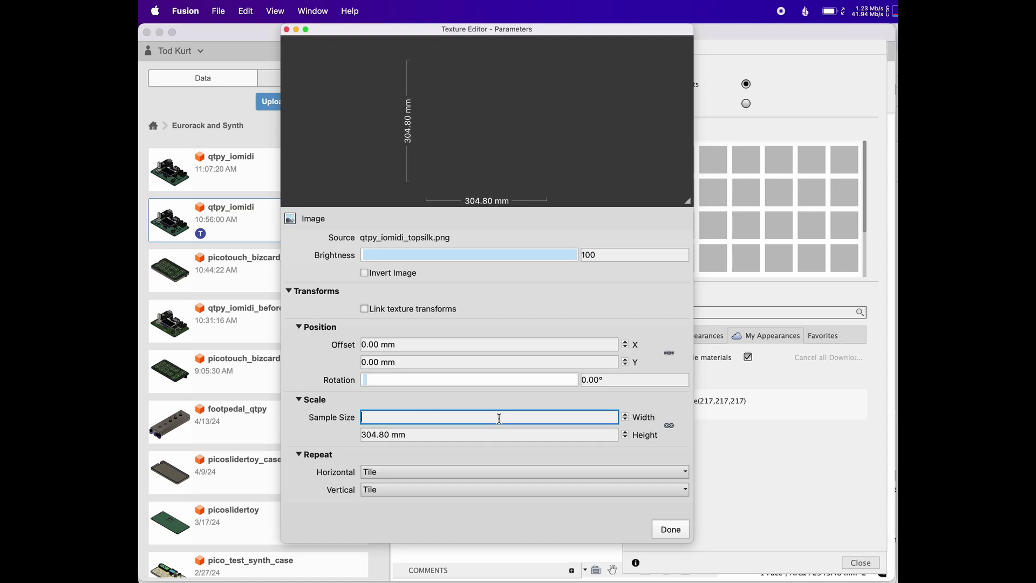
text(69.85)
key(Tab)
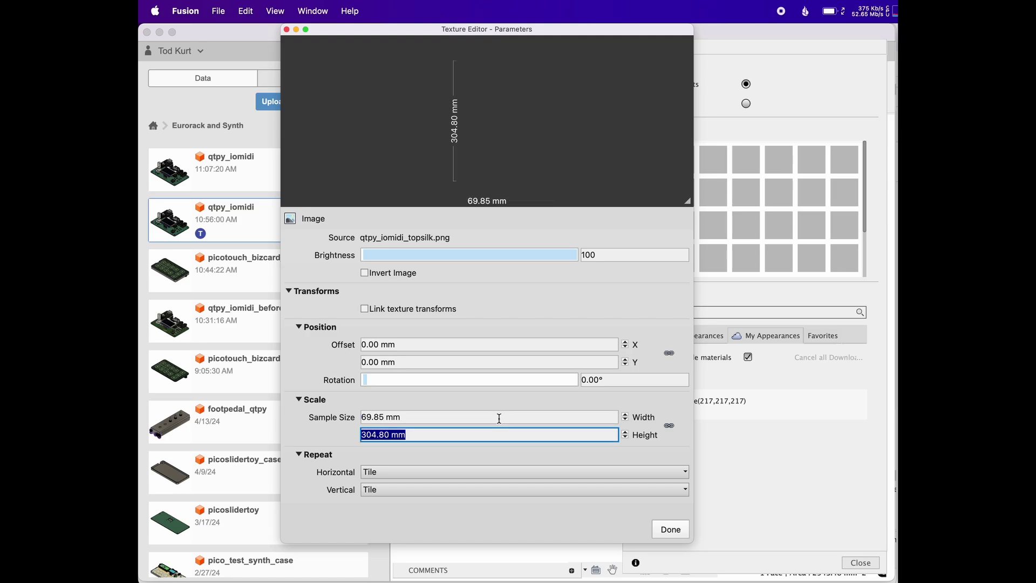
text(43.18)
key(Tab)
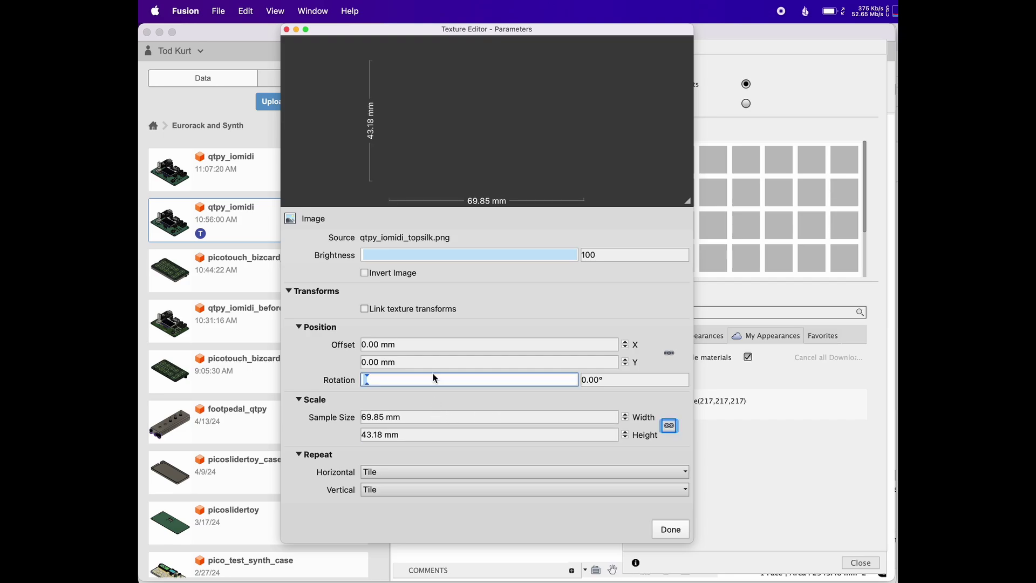
- Offset the texture by -34.92 mm in X and -21.59 mm in Y
click(429, 346)
drag(470, 347, 363, 330)
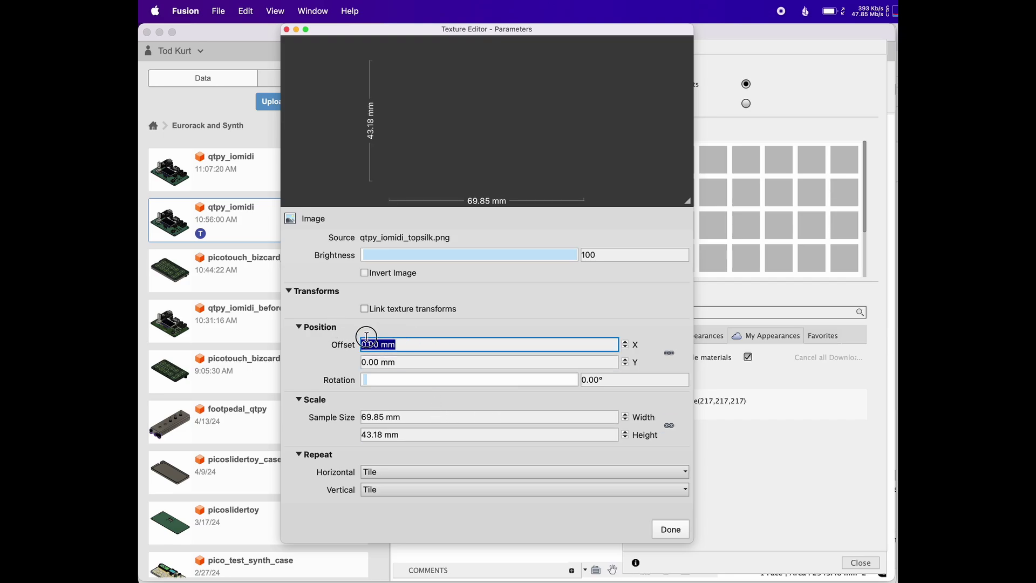
text(-34)
key(Tab)
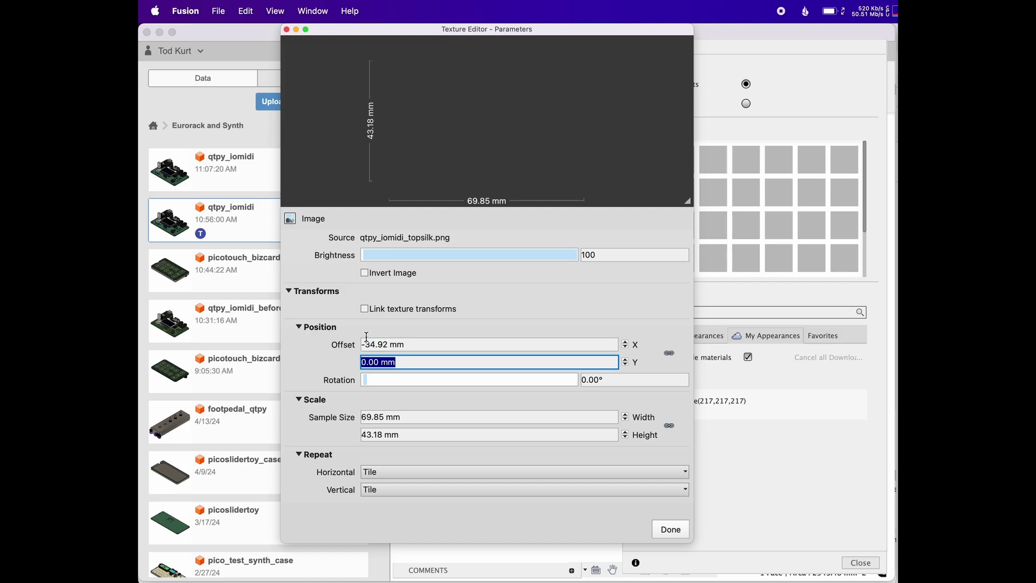
text(-43.18/2)
key(Return)
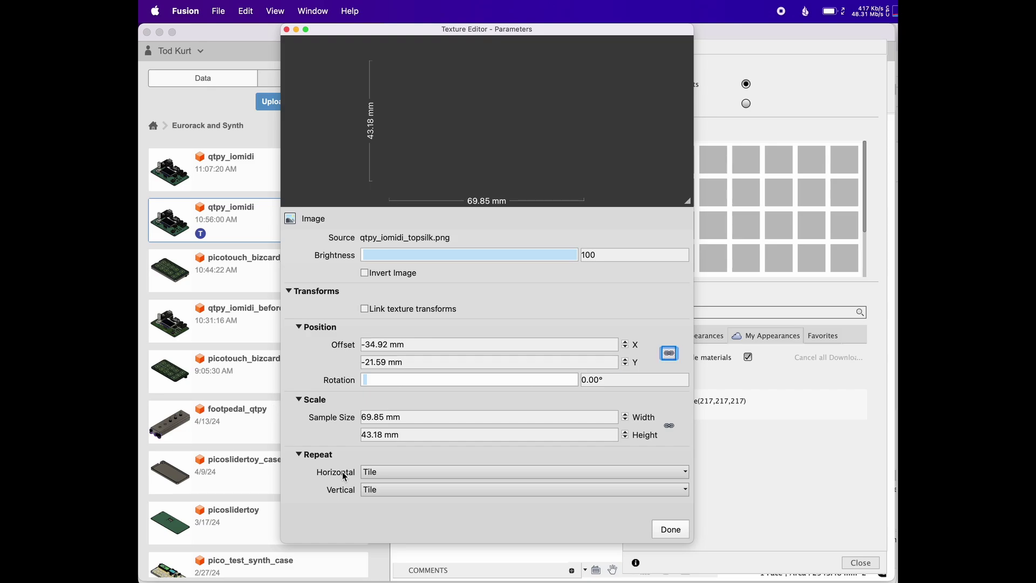
- Set both horizontal and vertical texture repeat to None
click(393, 472)
click(612, 486)
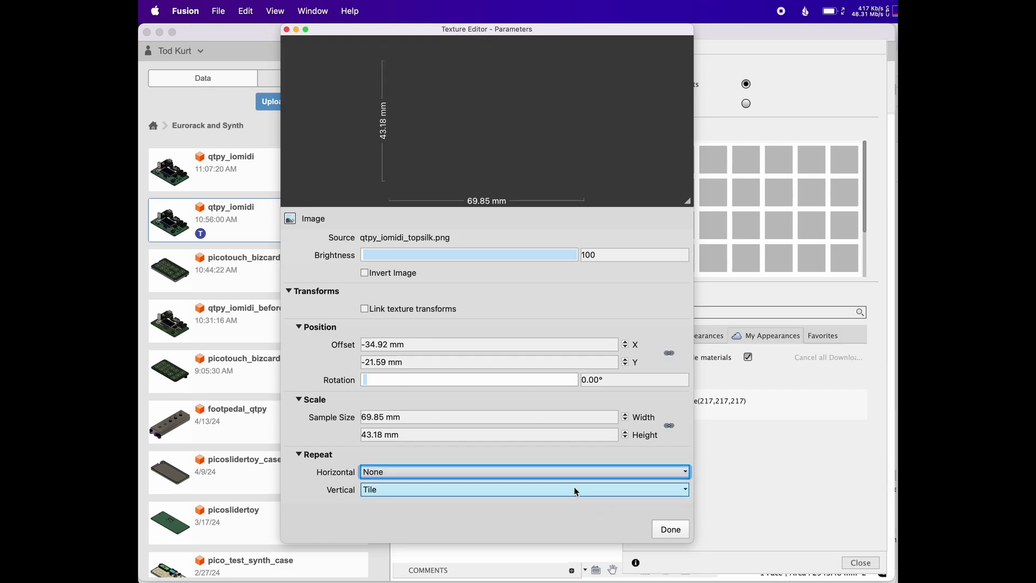
click(555, 490)
click(612, 505)
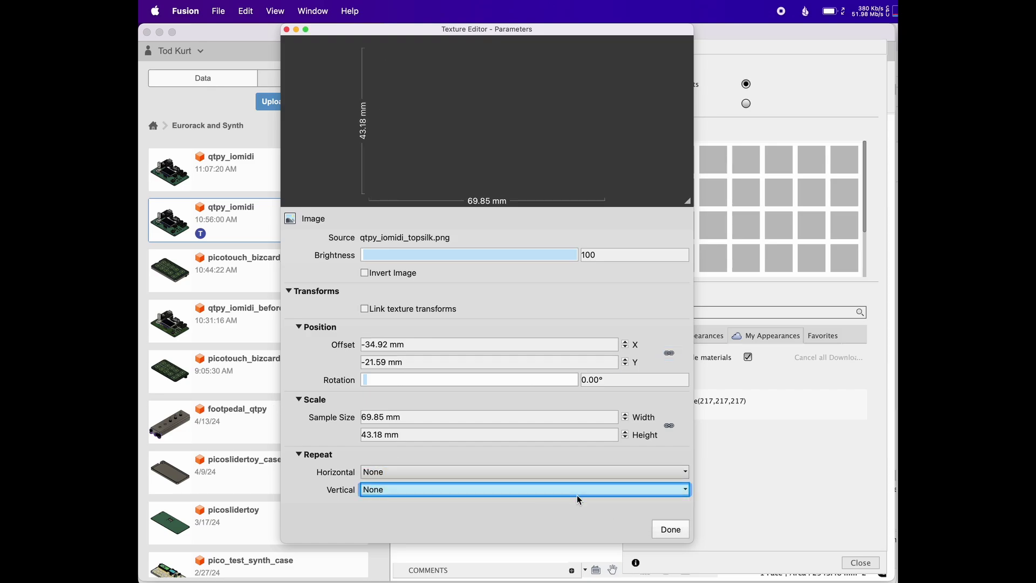
- Apply the texture edits and drag qtpy_iomidi_topsilk onto the board's top face in Faces mode
click(671, 531)
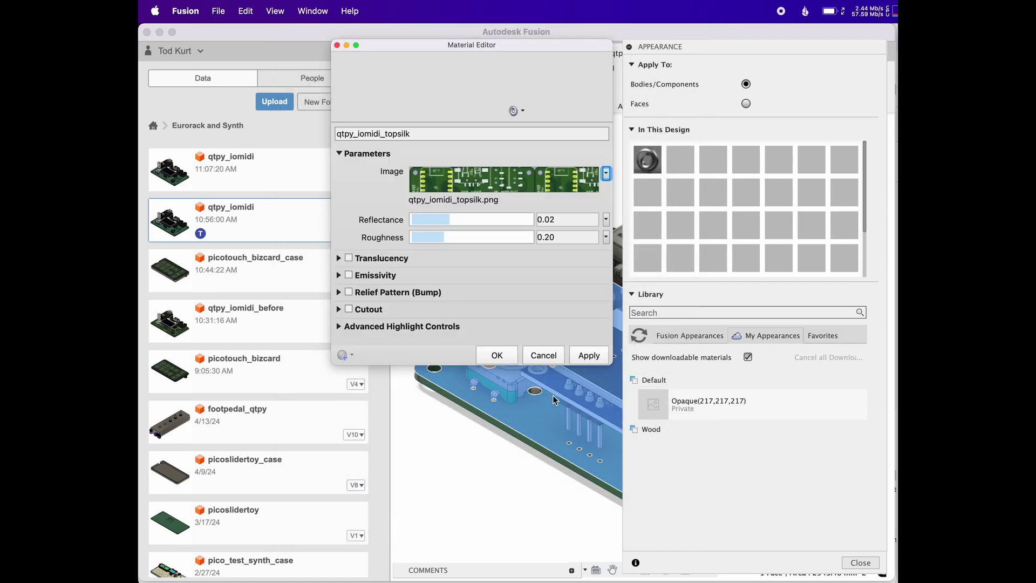
click(589, 358)
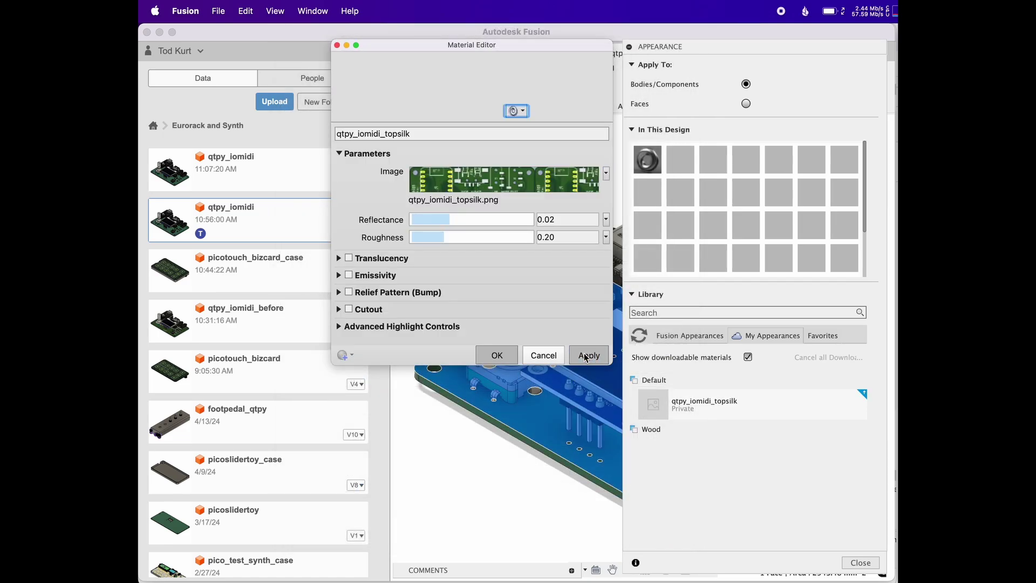
click(337, 44)
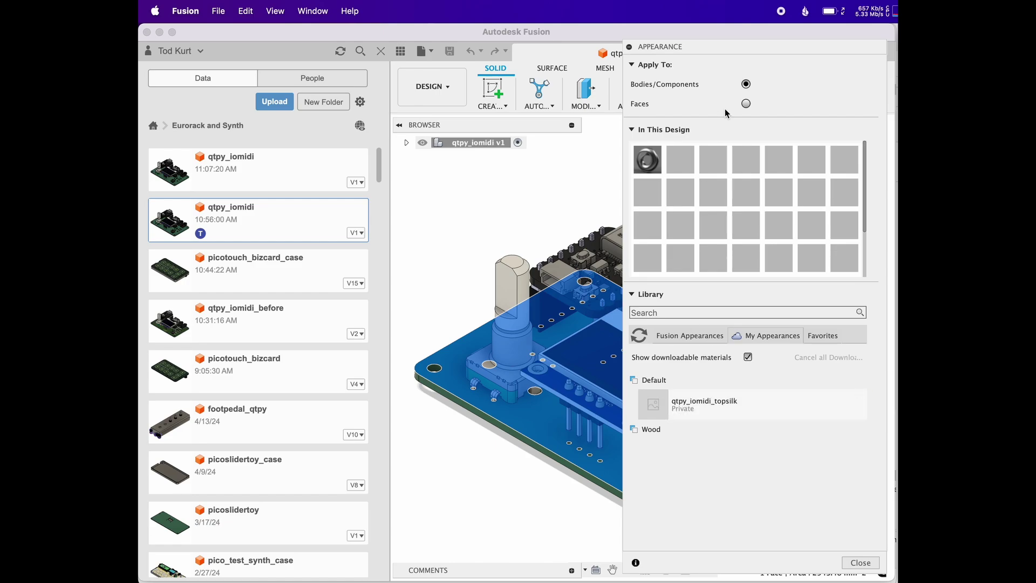
click(746, 104)
drag(649, 404, 531, 424)
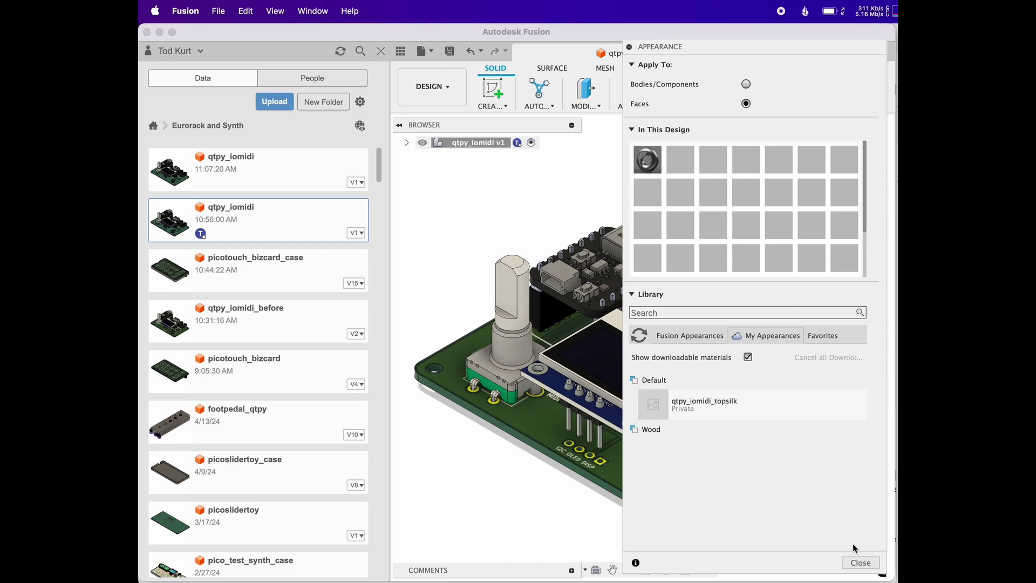
click(860, 562)
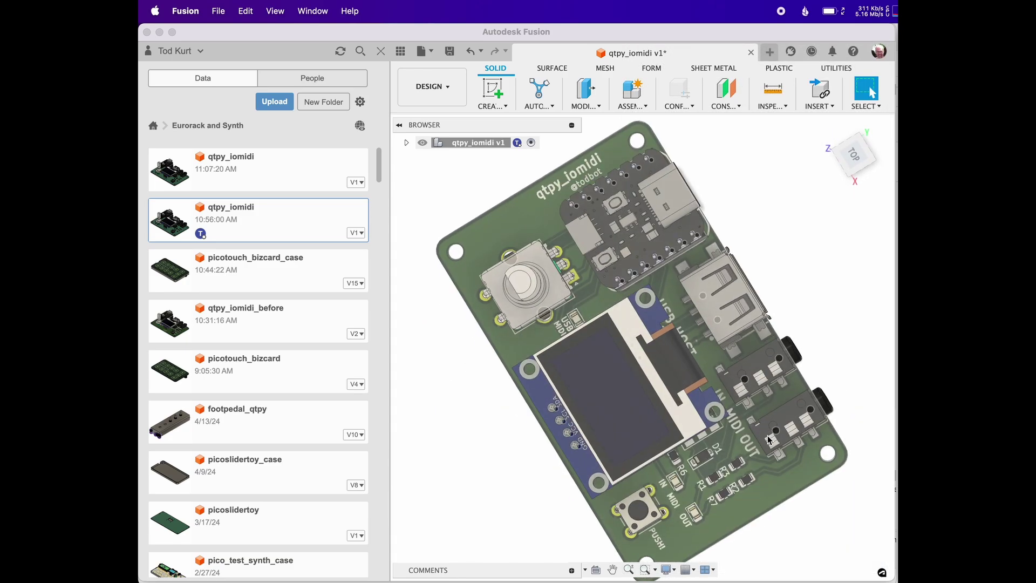